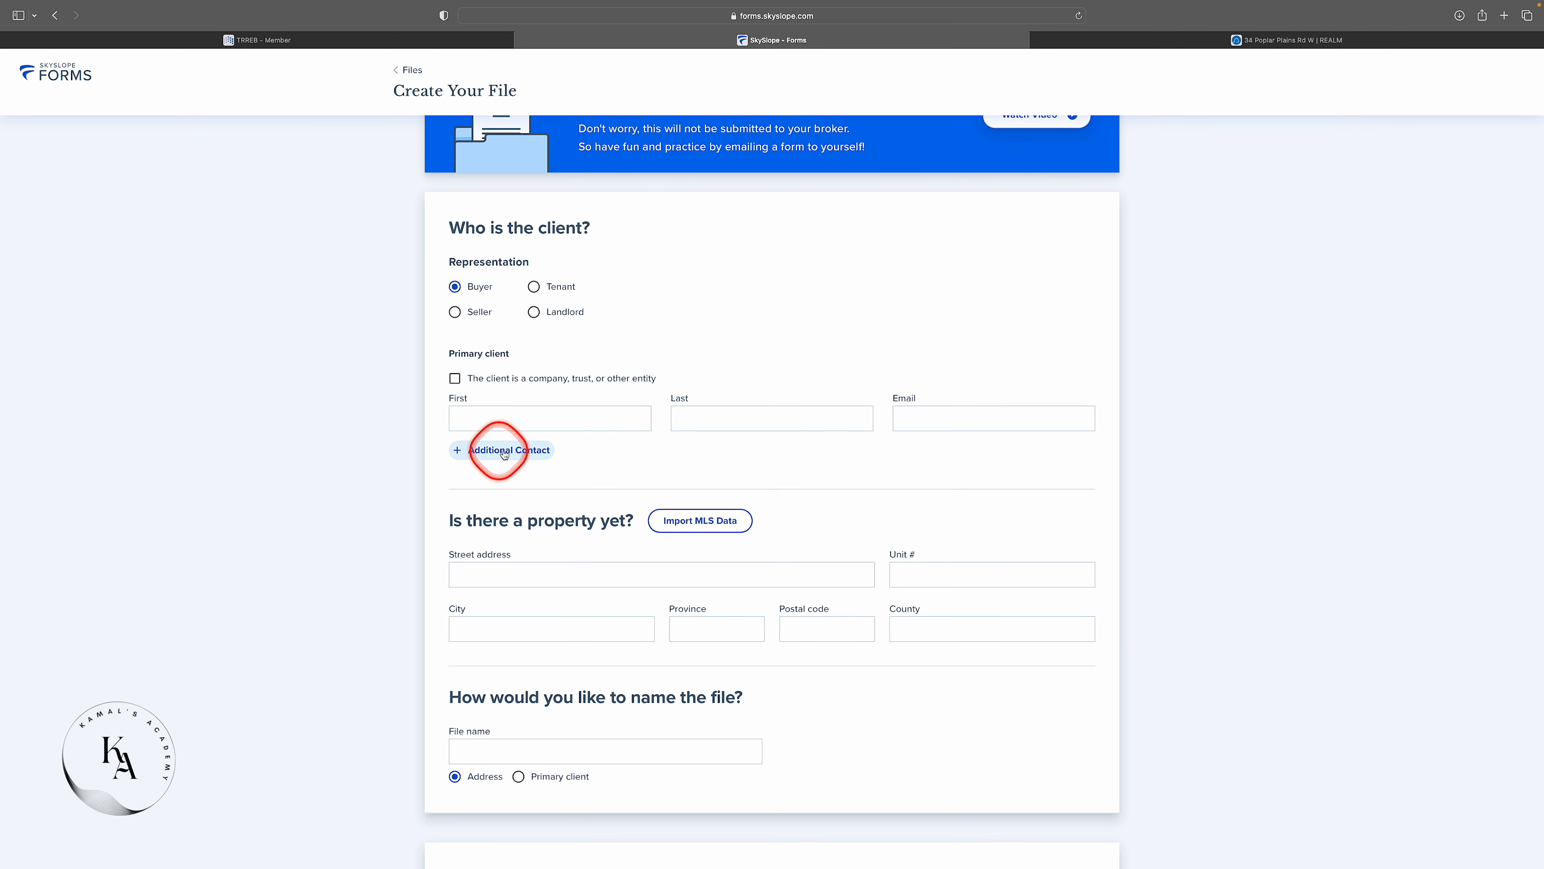
Add then remove an extra contact row, and copy MLS number W6170404 from the REALM listing.
click(519, 451)
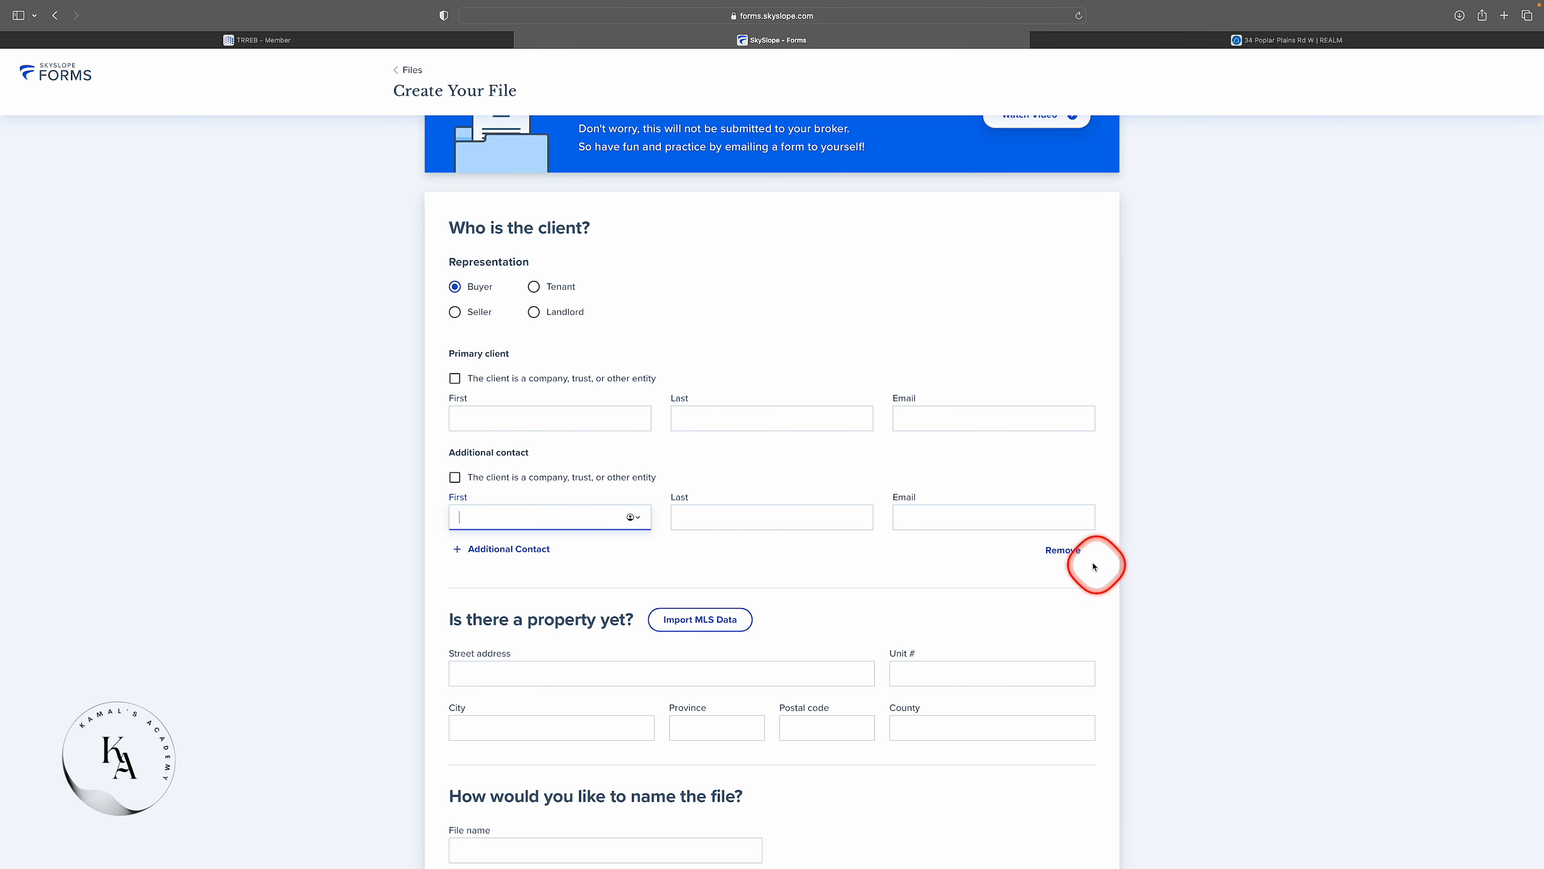
click(1062, 550)
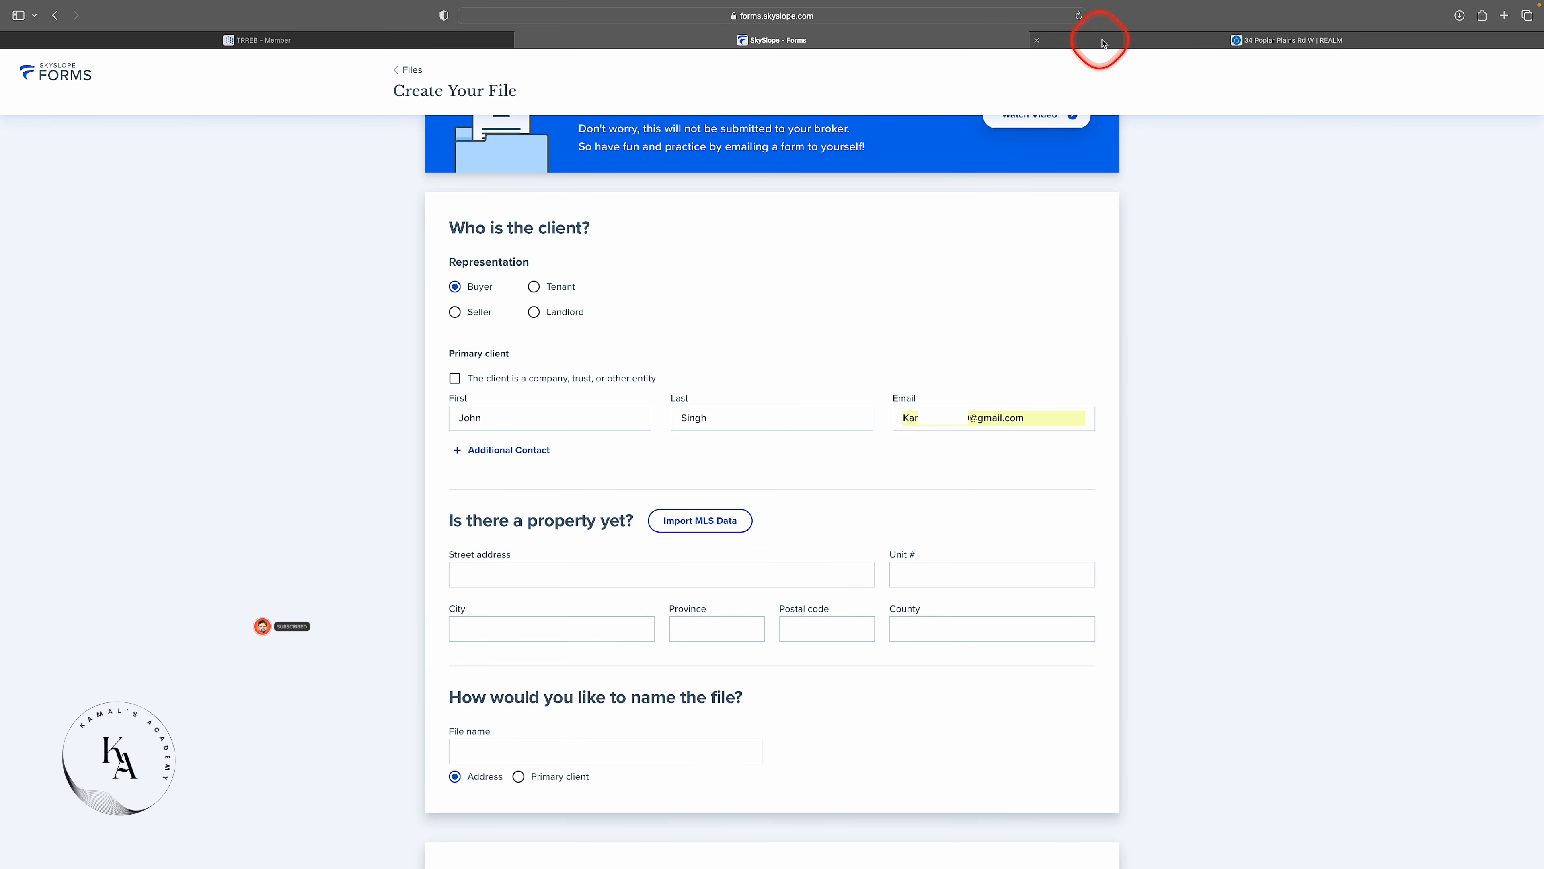
click(1140, 40)
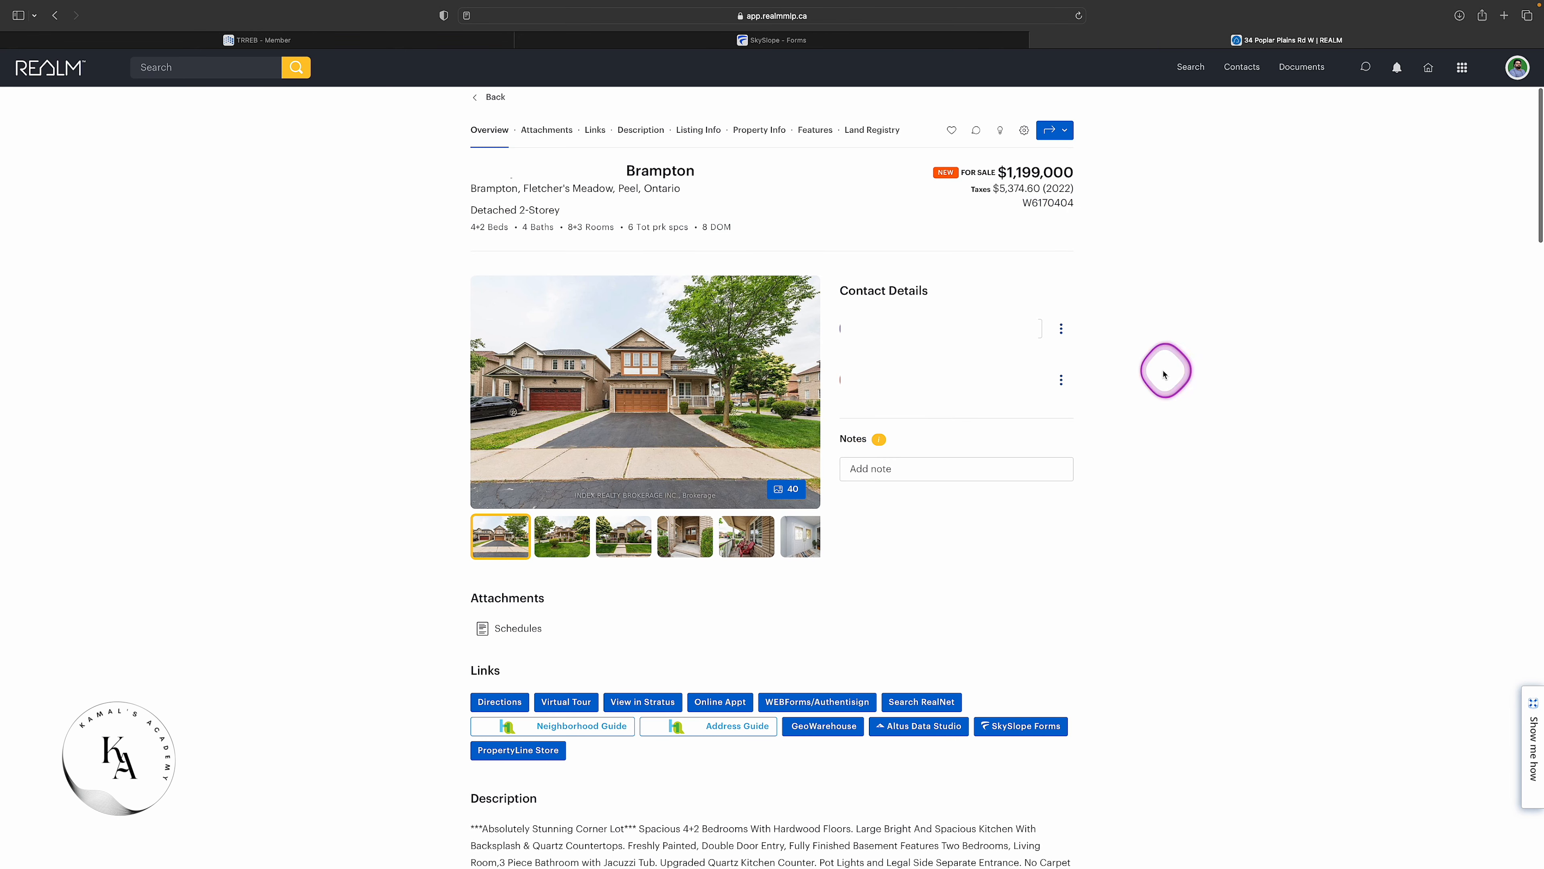
right_click(1041, 203)
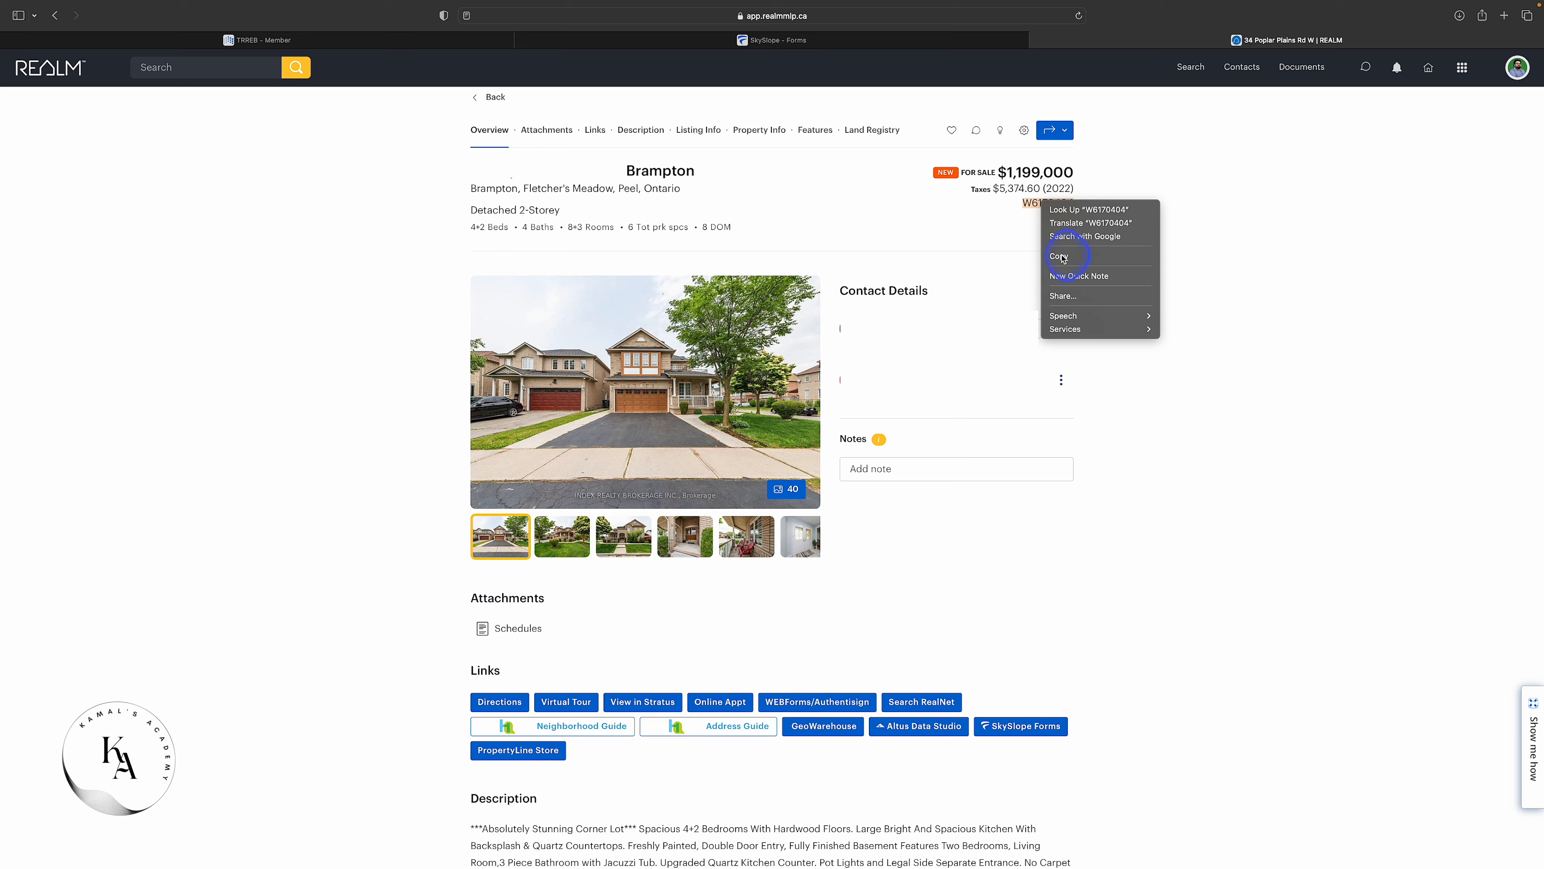
click(1052, 249)
click(870, 41)
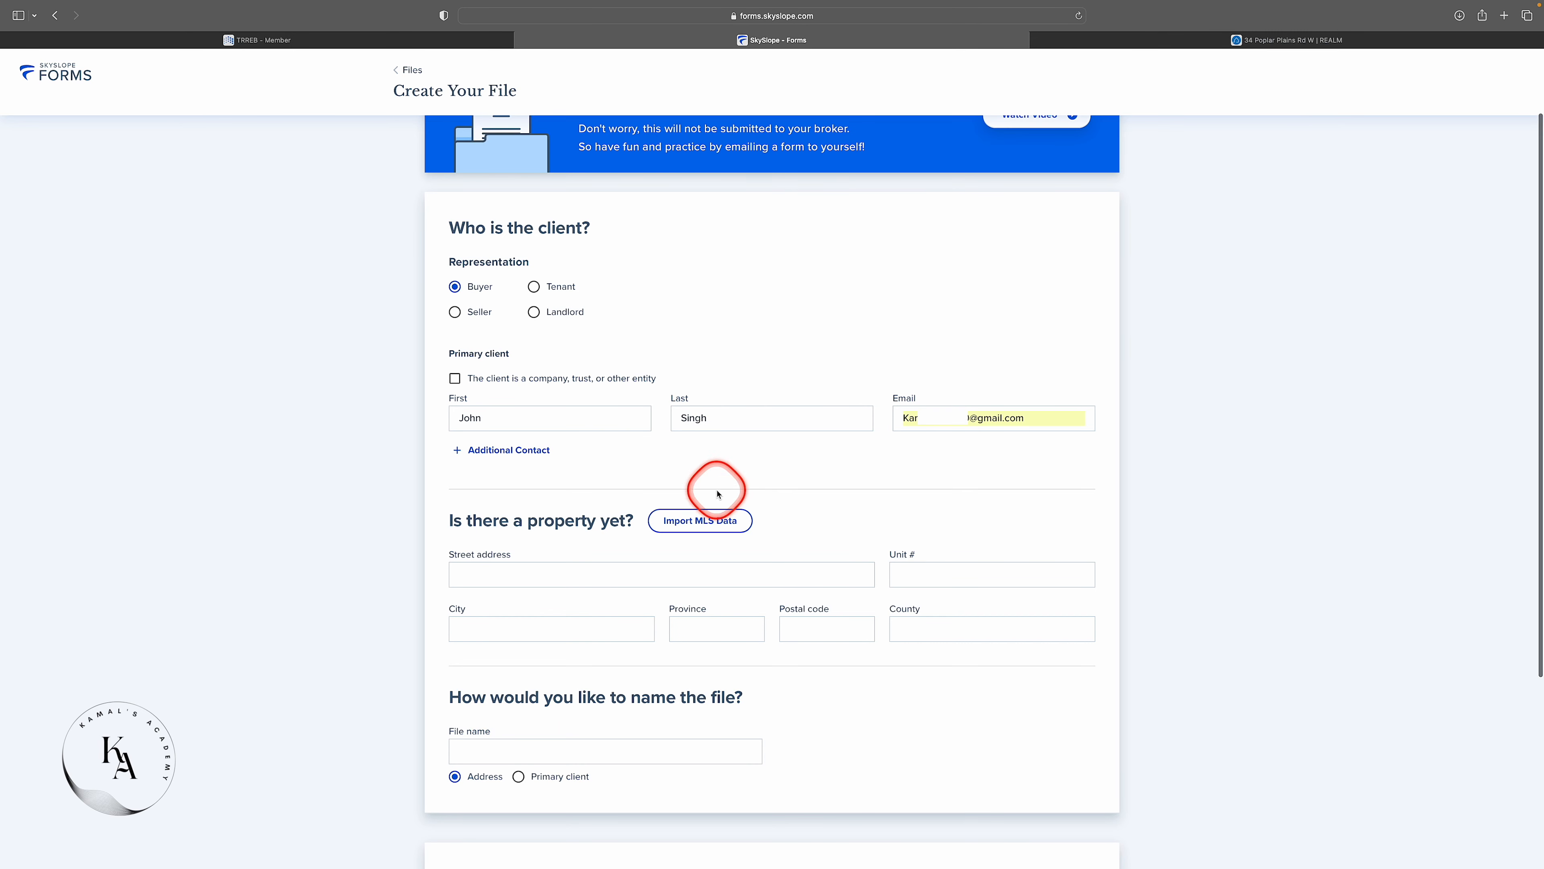
Import MLS listing W6170404, filling the Brampton, ON property address and the file name.
click(687, 528)
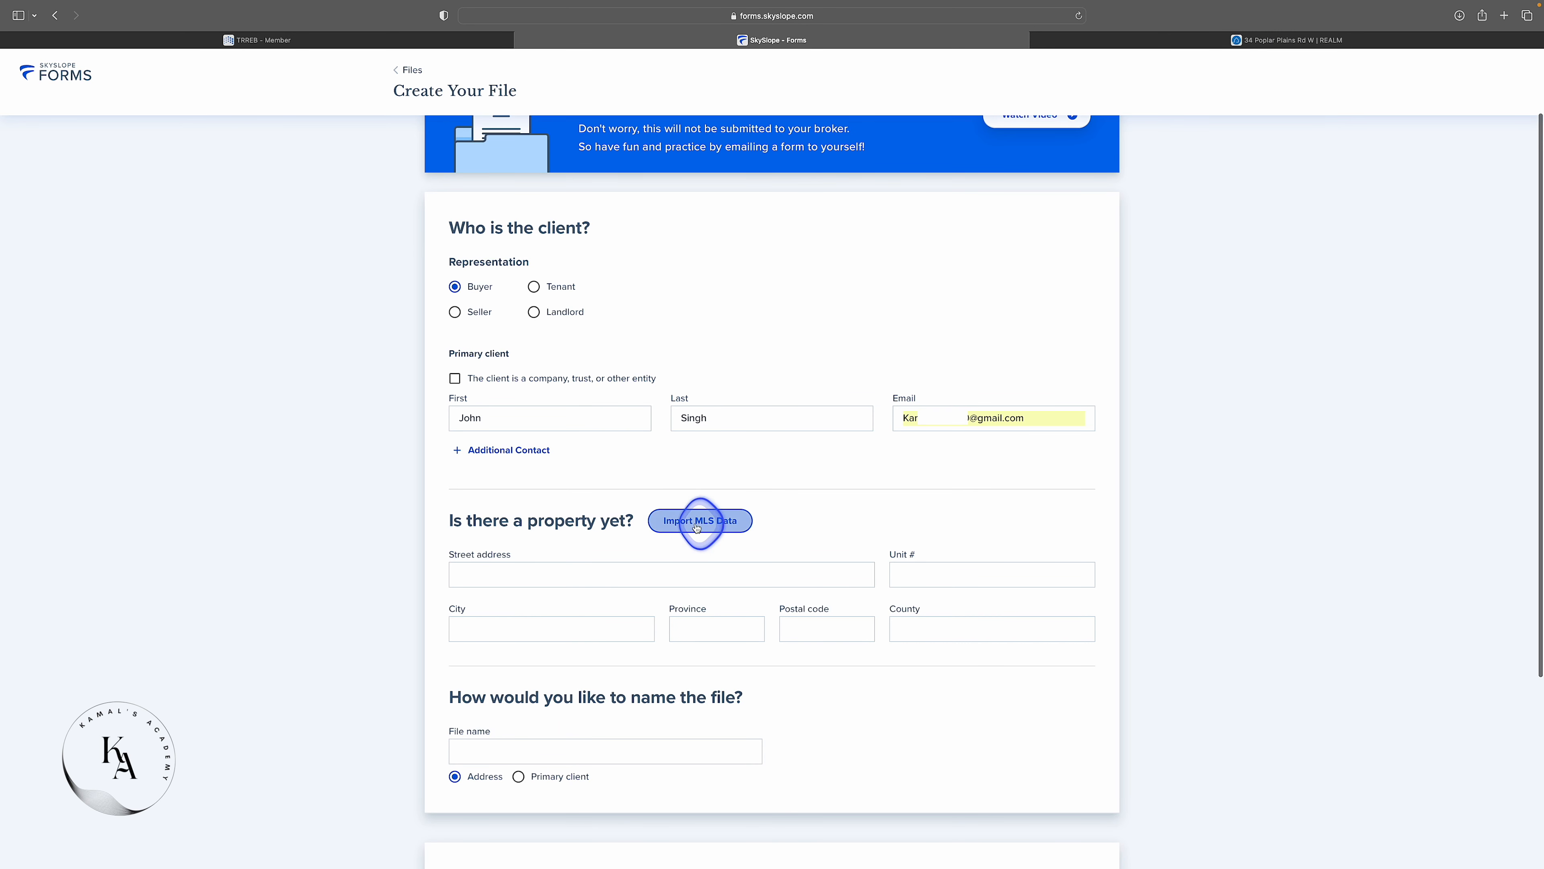
click(932, 400)
click(934, 648)
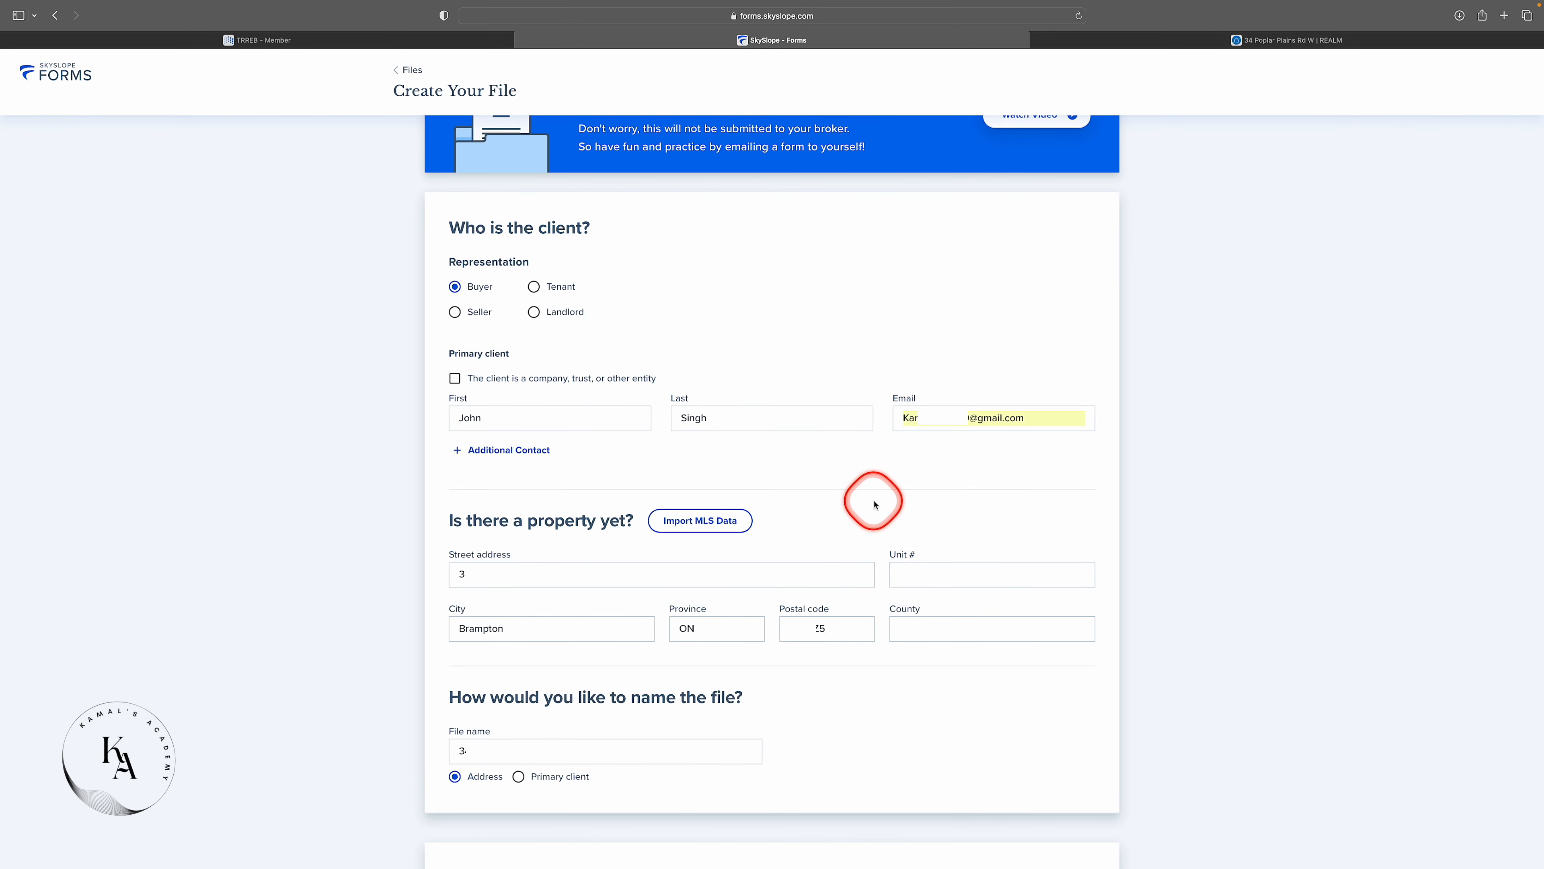
scroll(862, 672, down, 1)
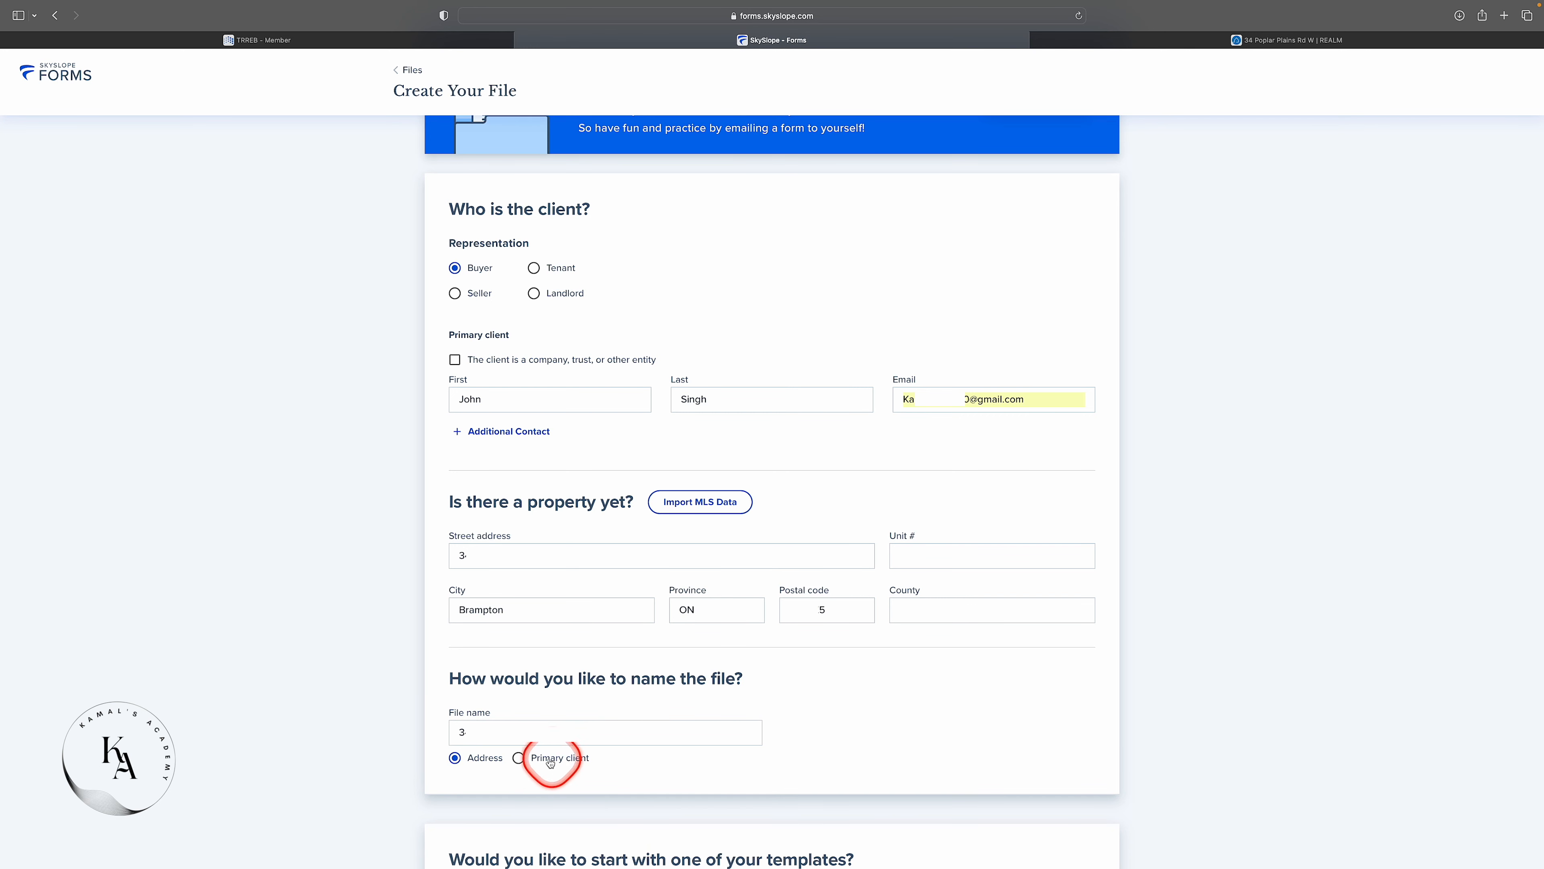
Name the file after the primary client, apply the Buyer Template, and create the file.
click(519, 758)
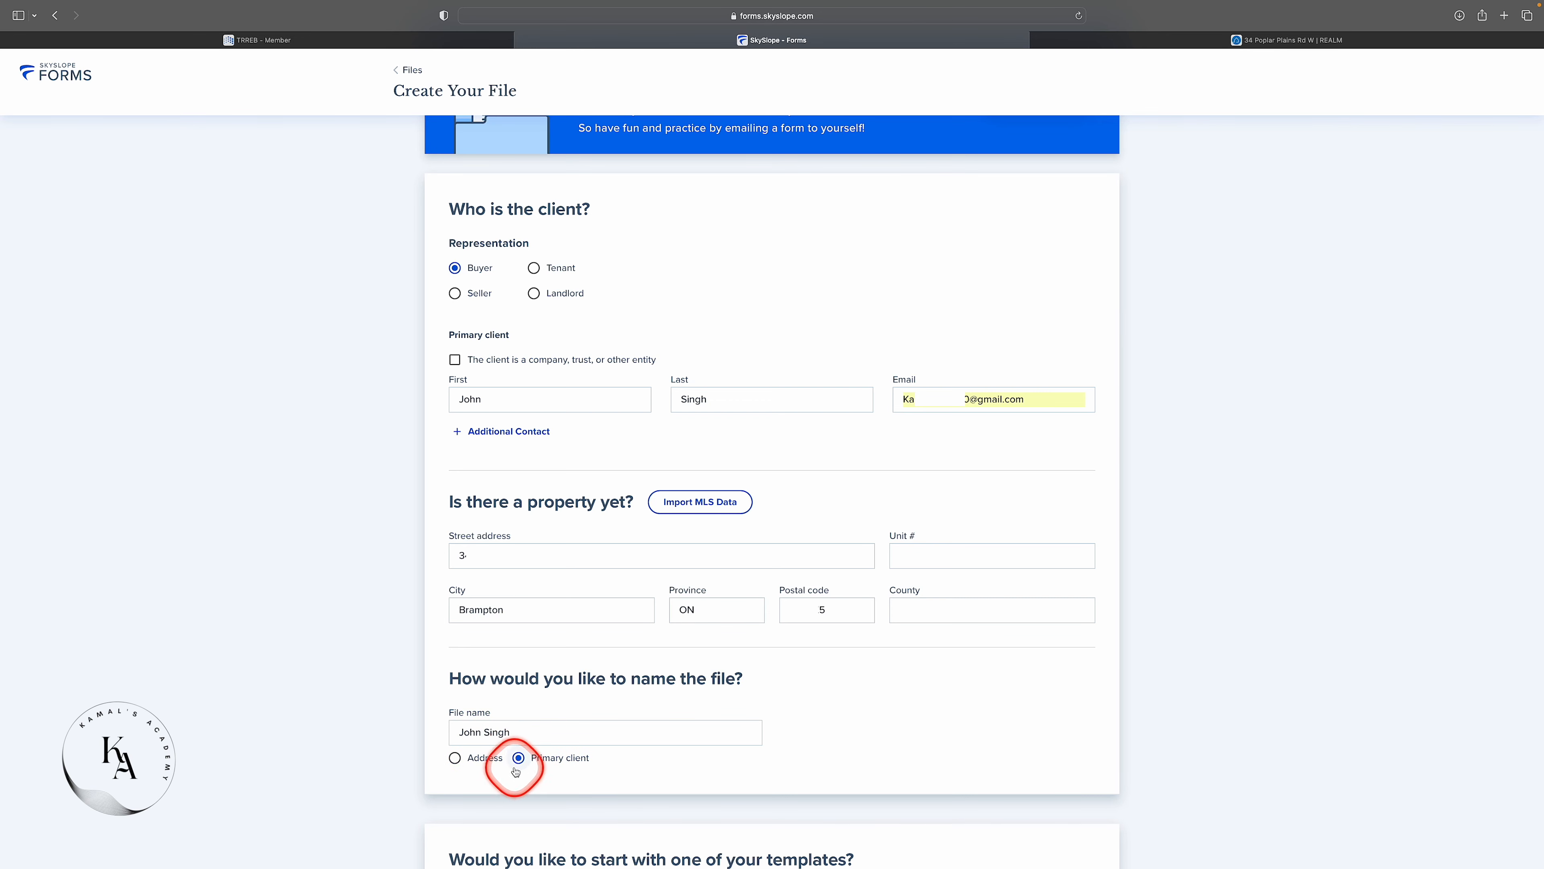
scroll(484, 734, down, 4)
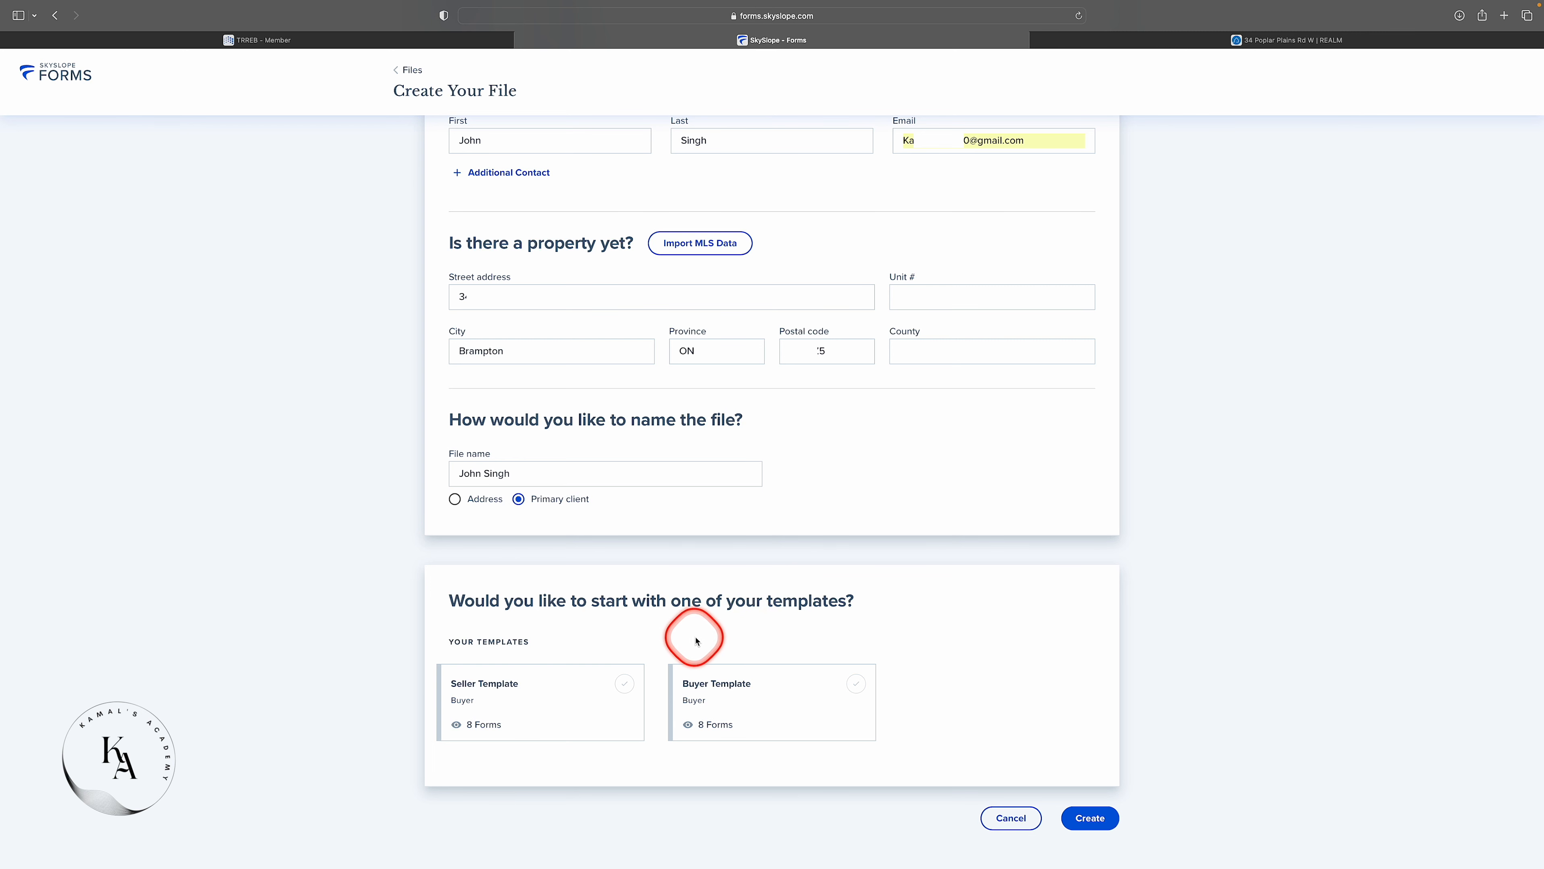
click(856, 686)
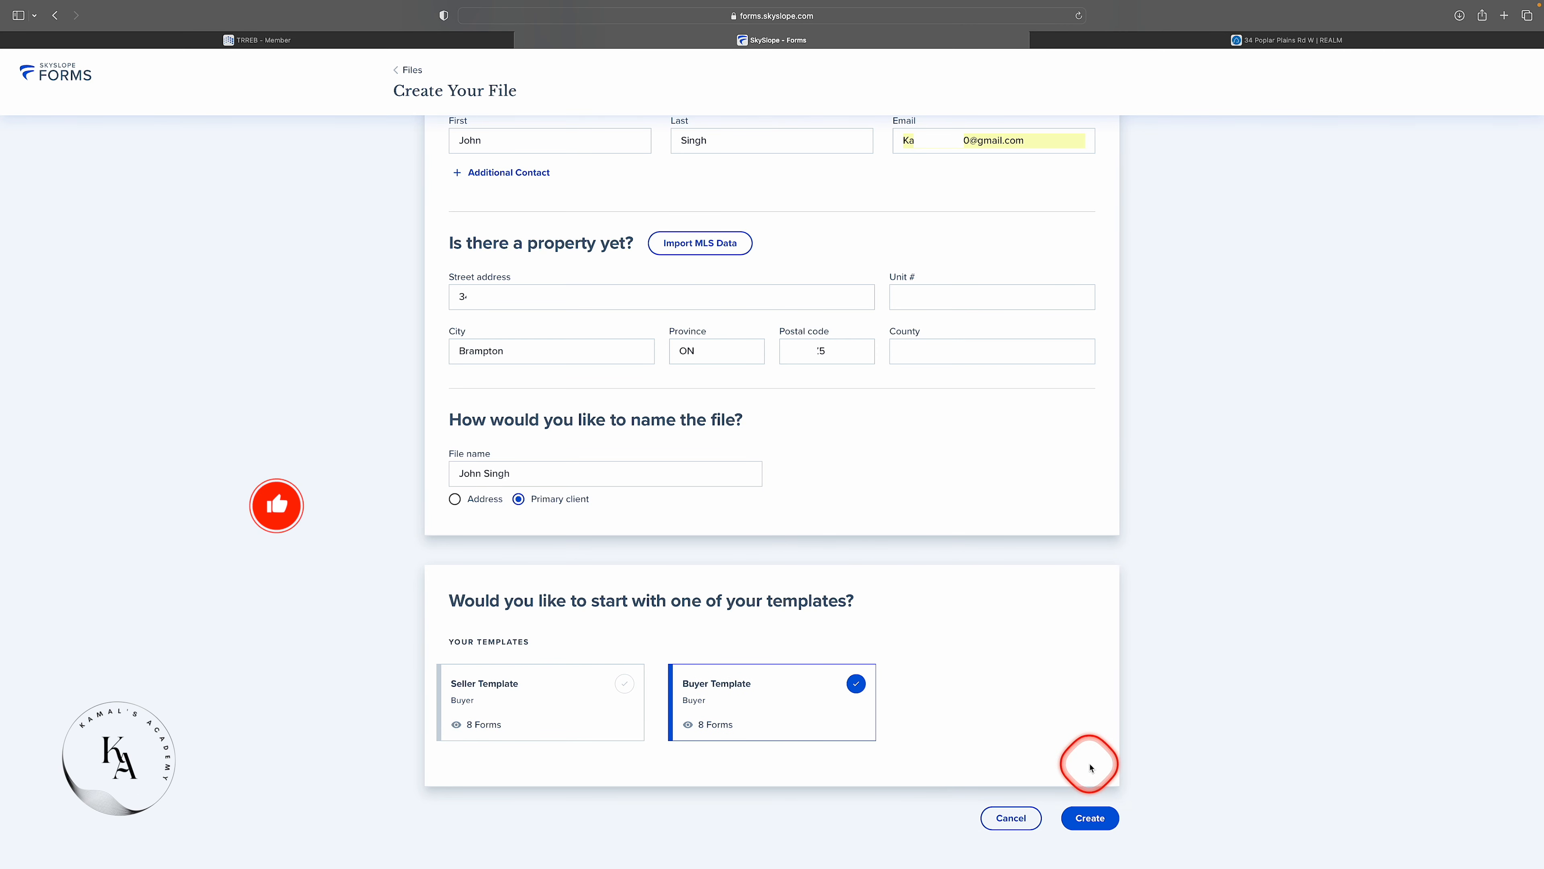
click(1089, 819)
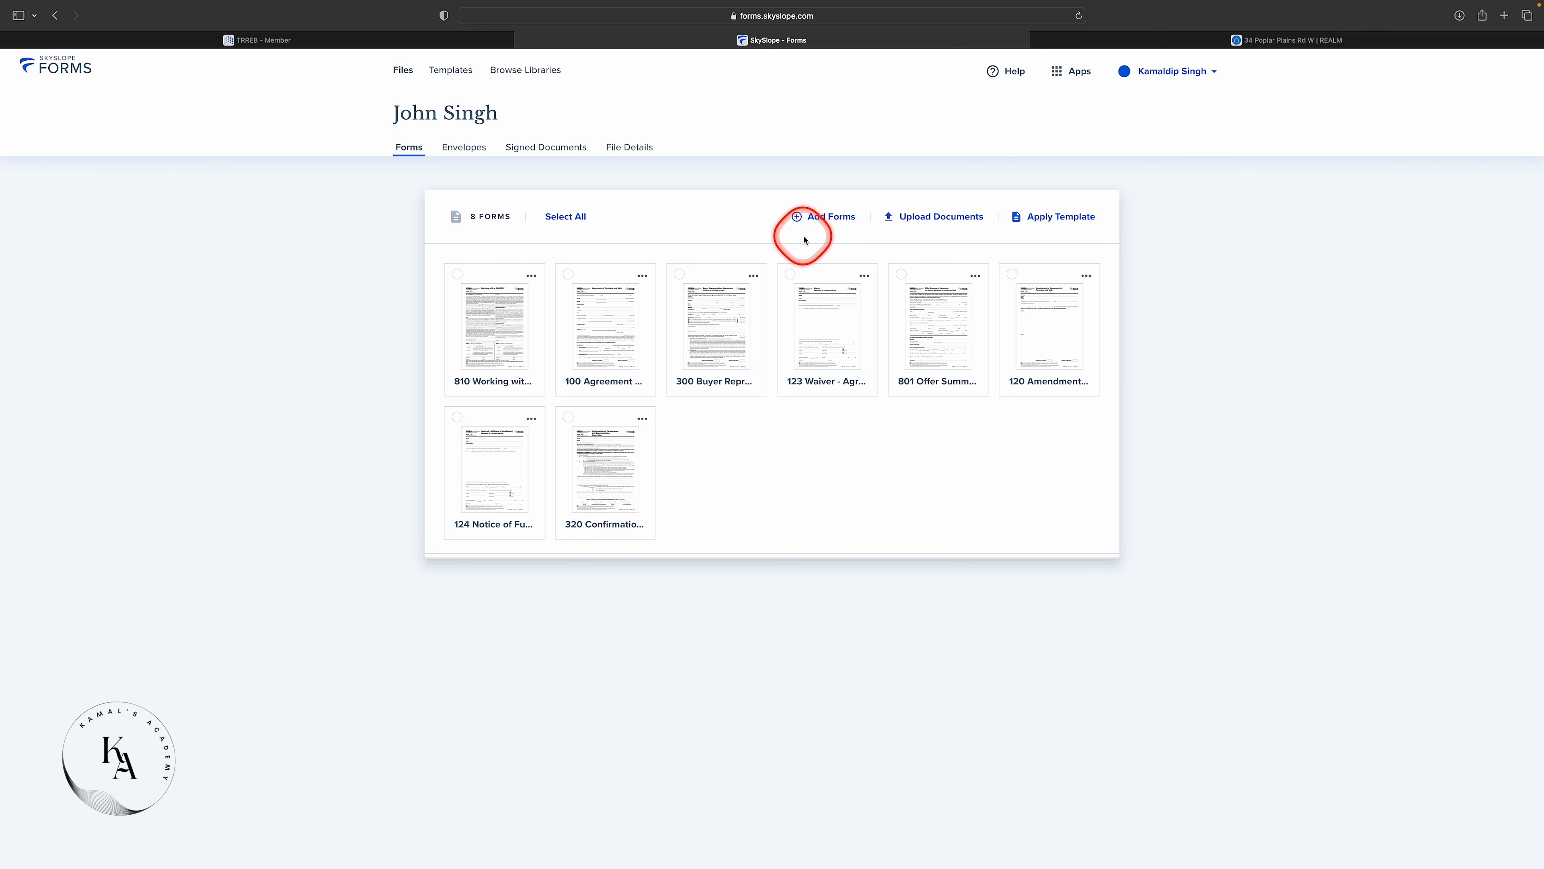
click(830, 223)
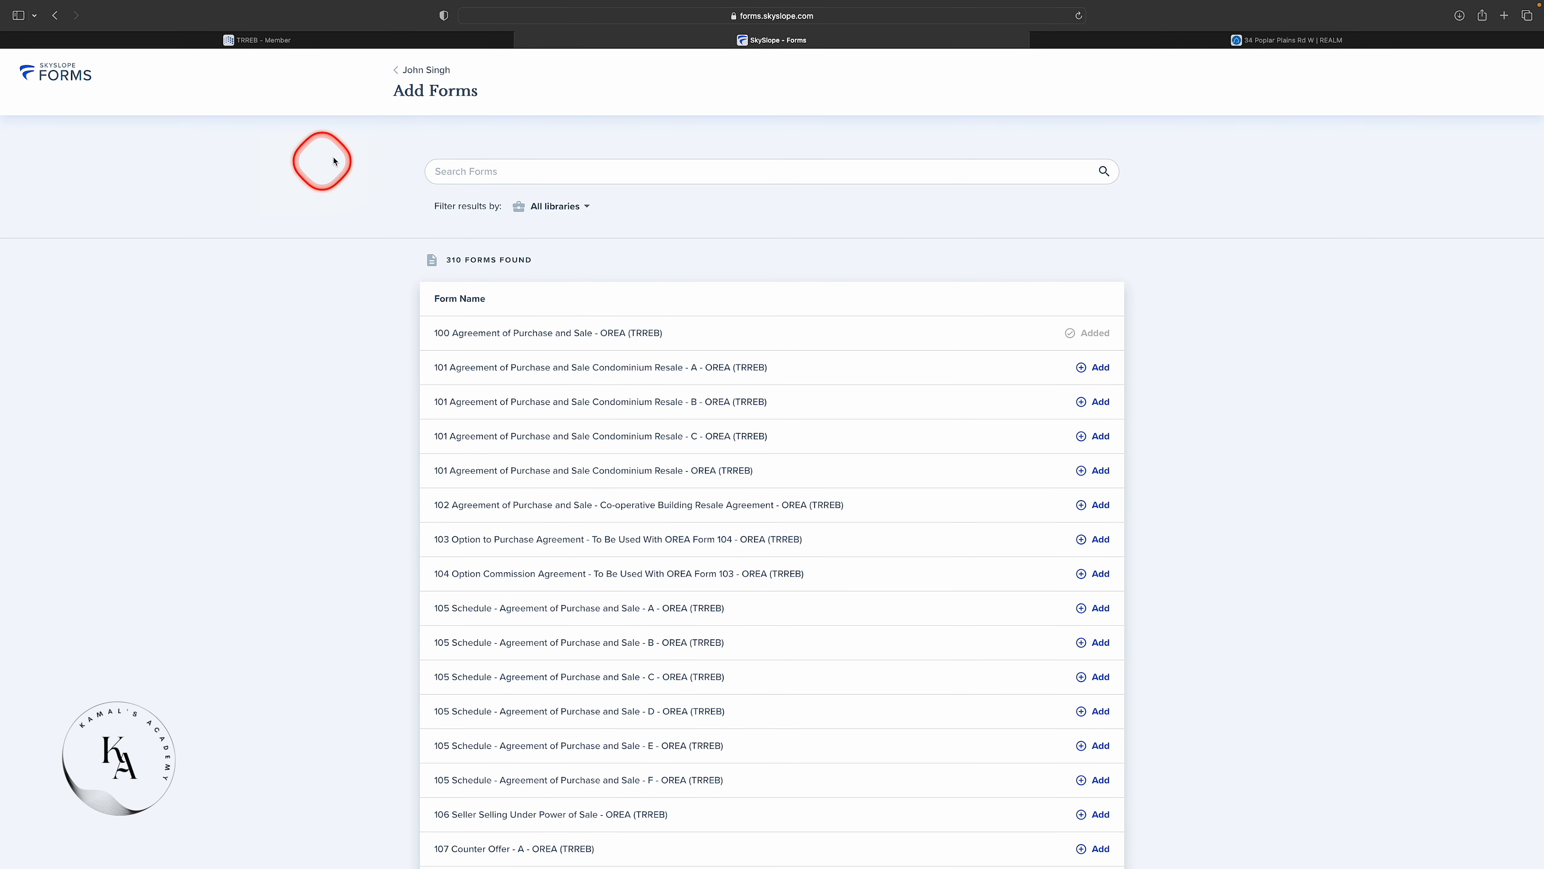
click(408, 72)
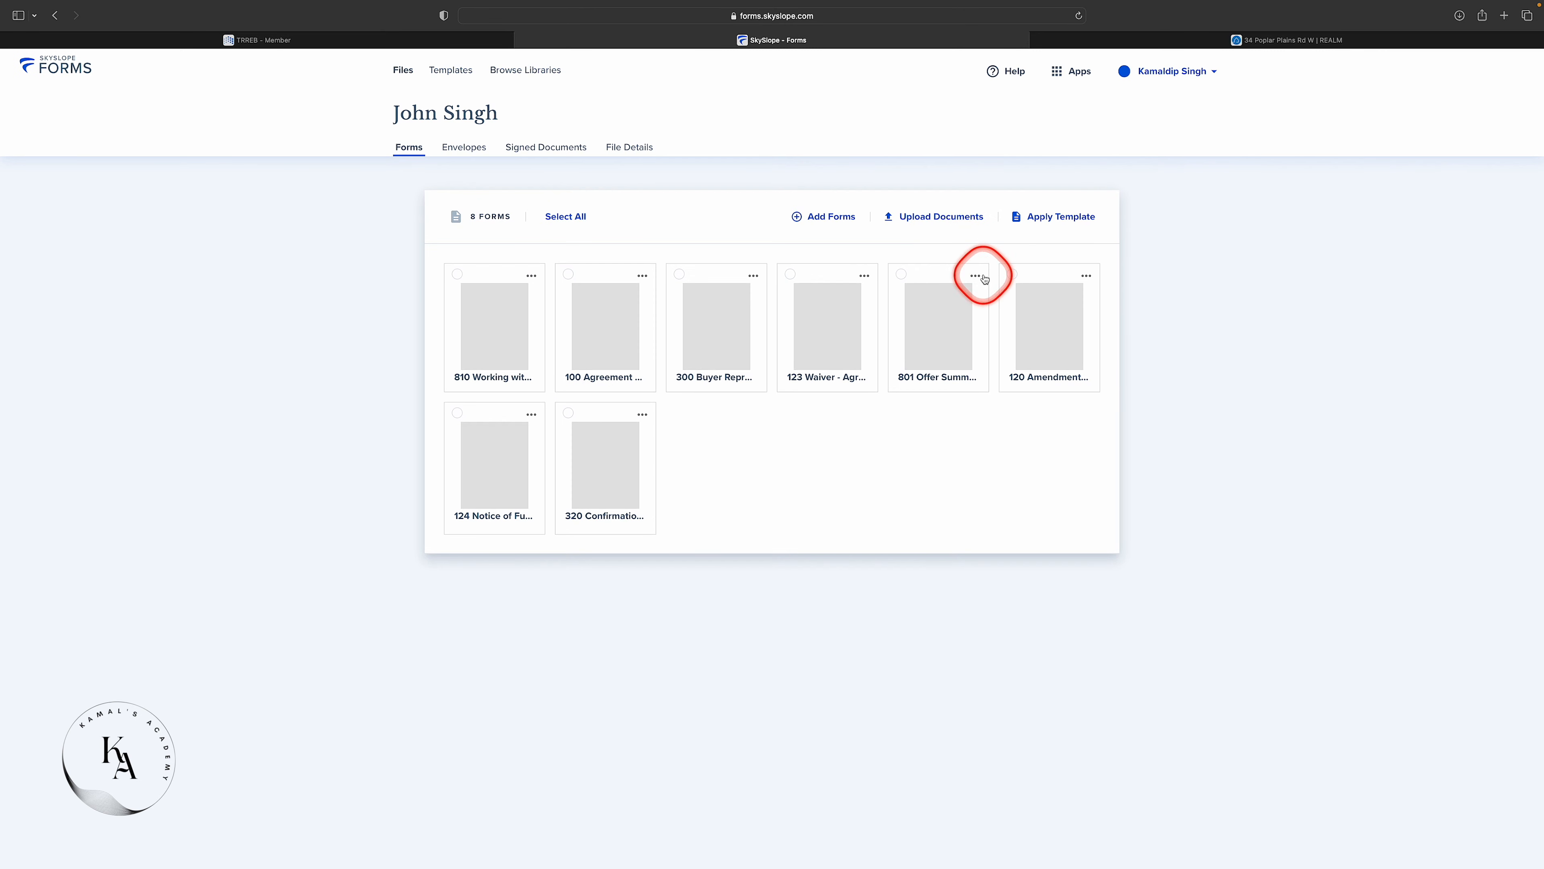
click(943, 220)
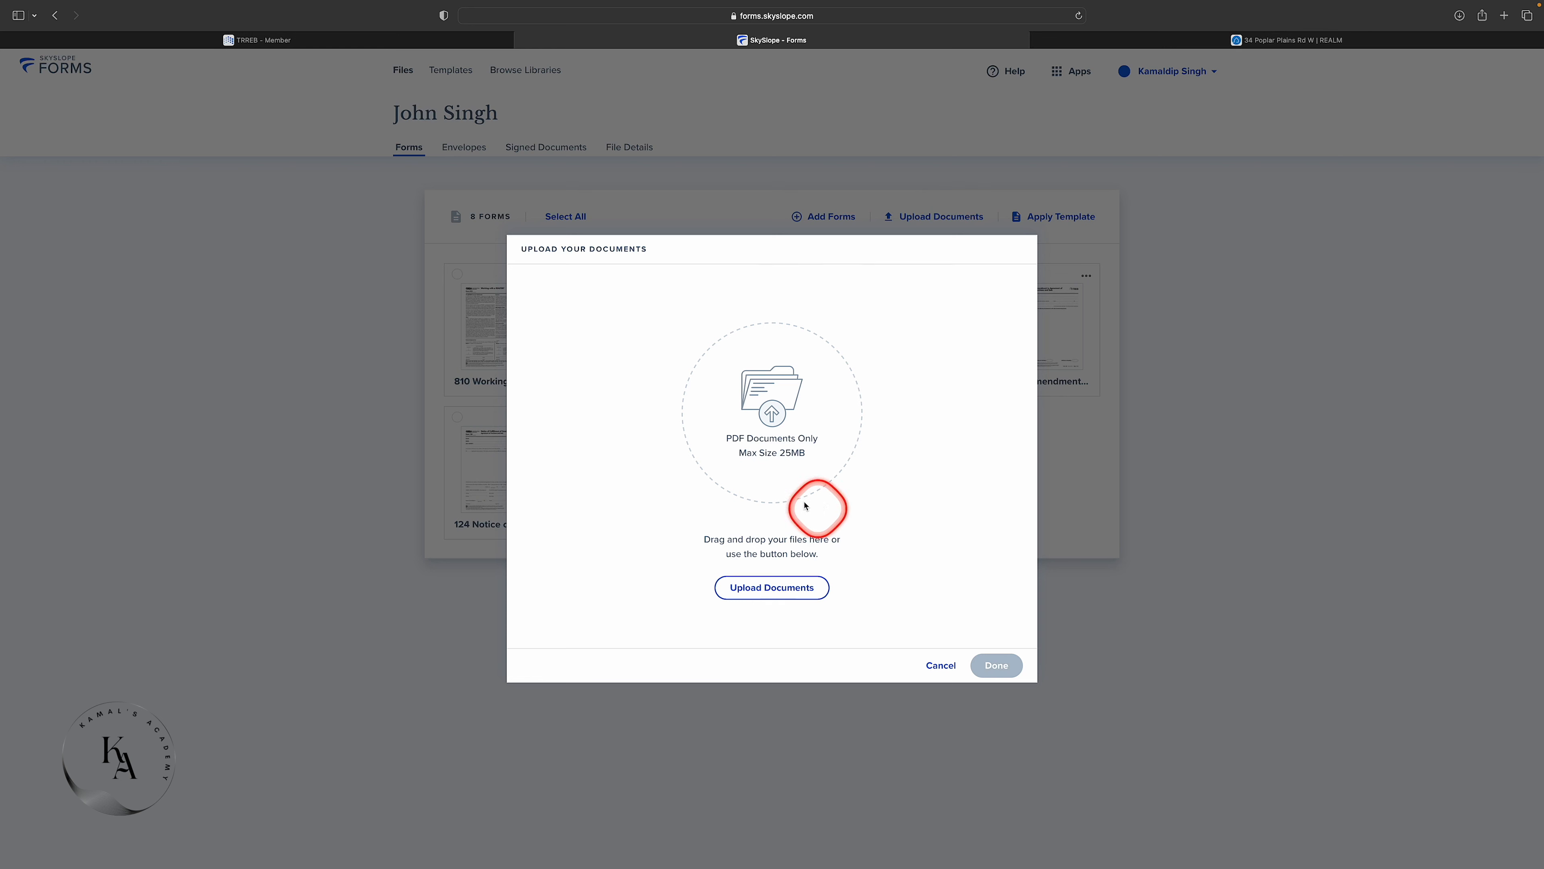
click(782, 589)
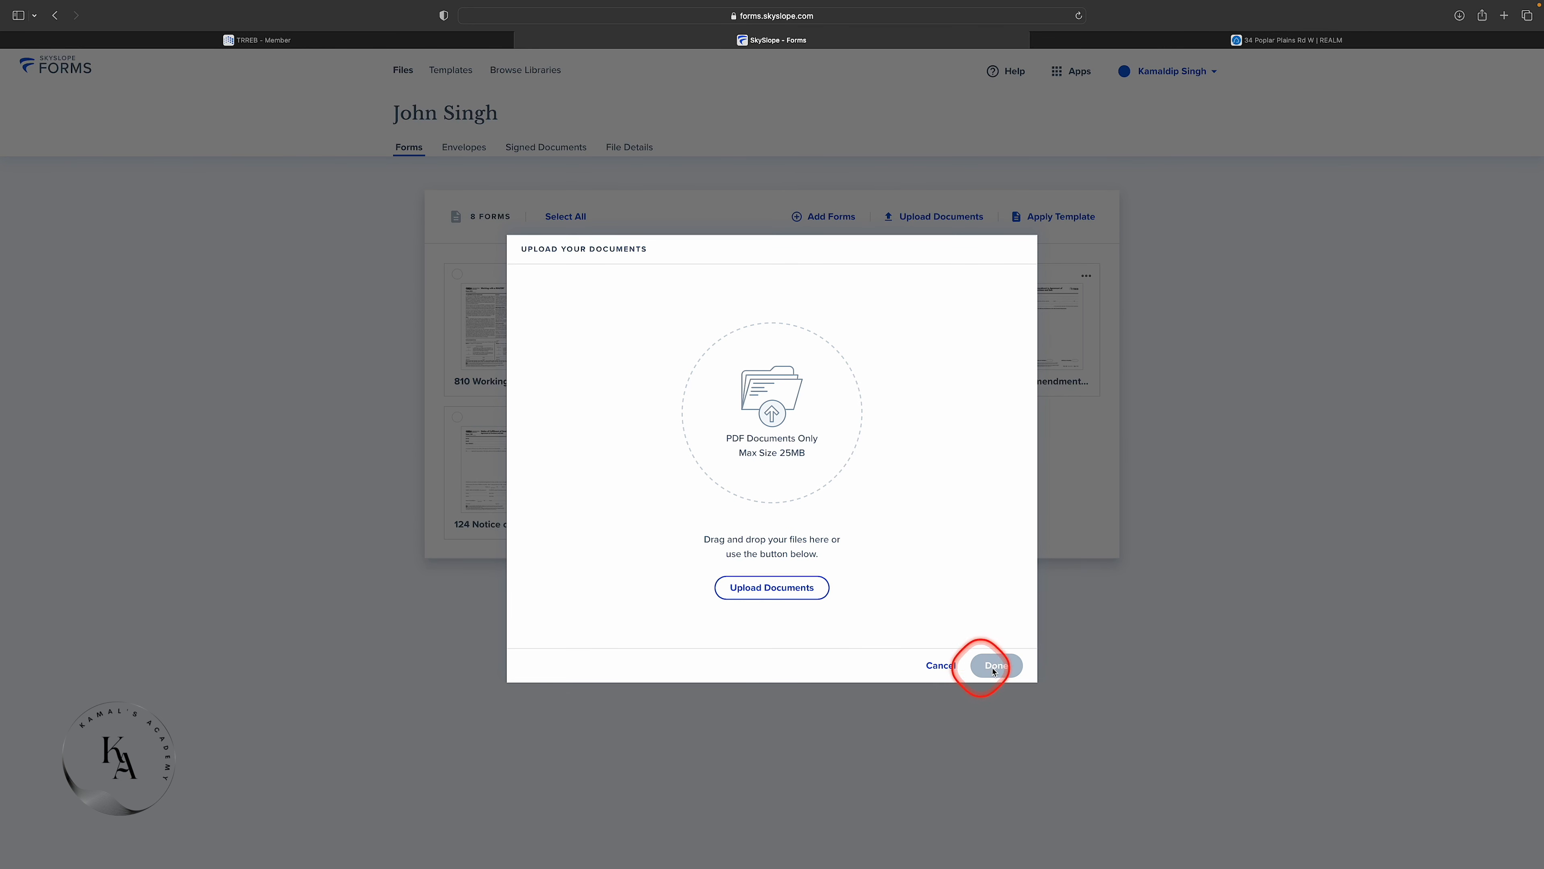
click(936, 665)
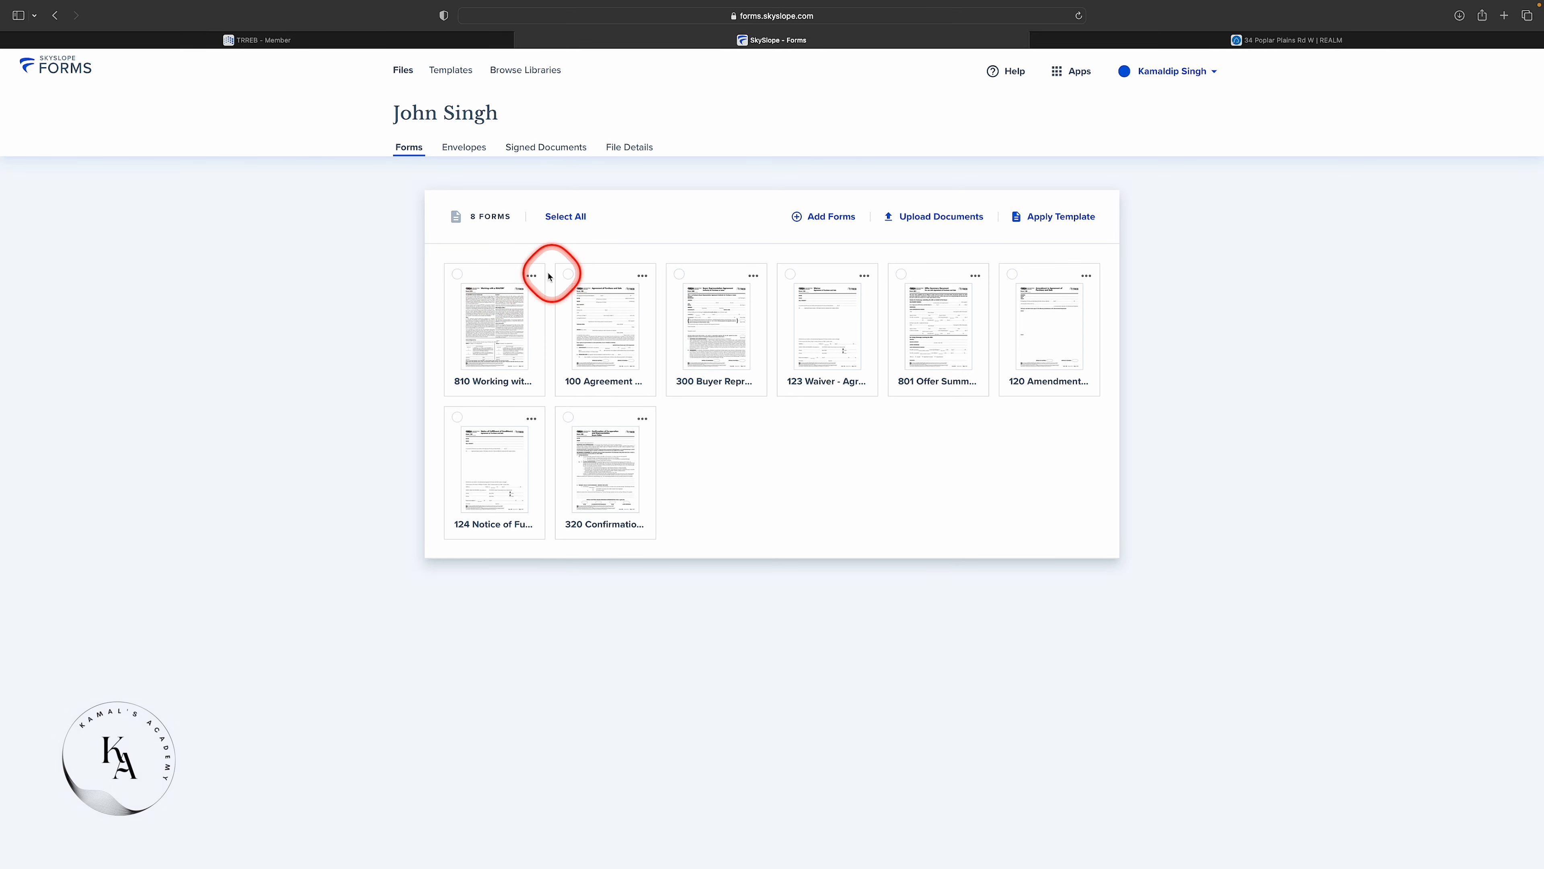
Toggle the 810, 100 and 300 form cards, then open form 810 Working with a REALTOR® - Buyer.
scroll(480, 274, up, 5)
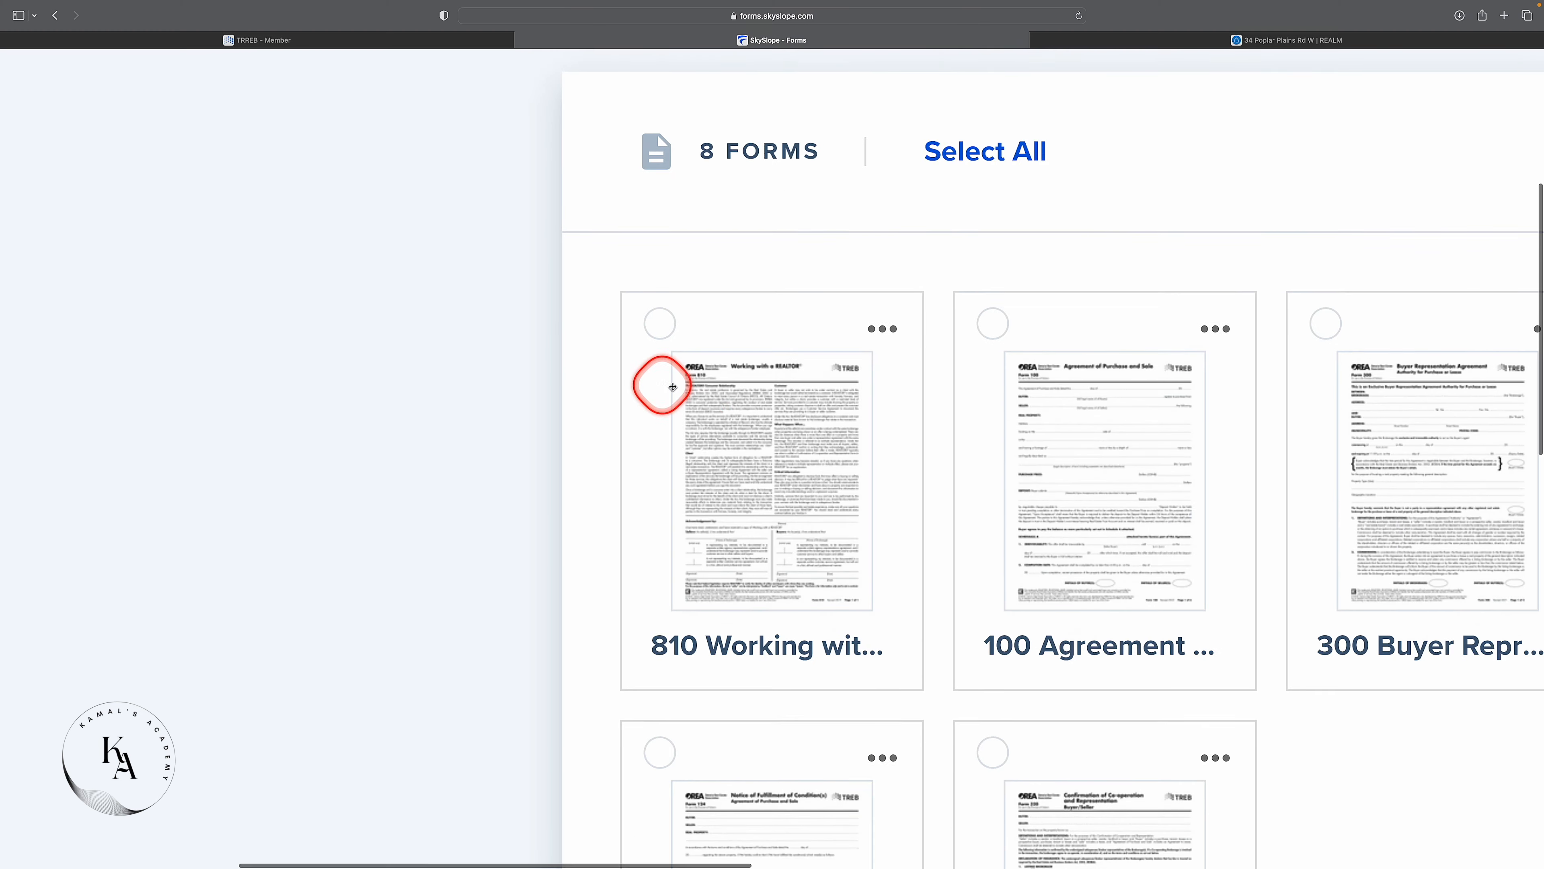
scroll(703, 390, down, 2)
scroll(703, 390, right, 5)
scroll(705, 392, right, 2)
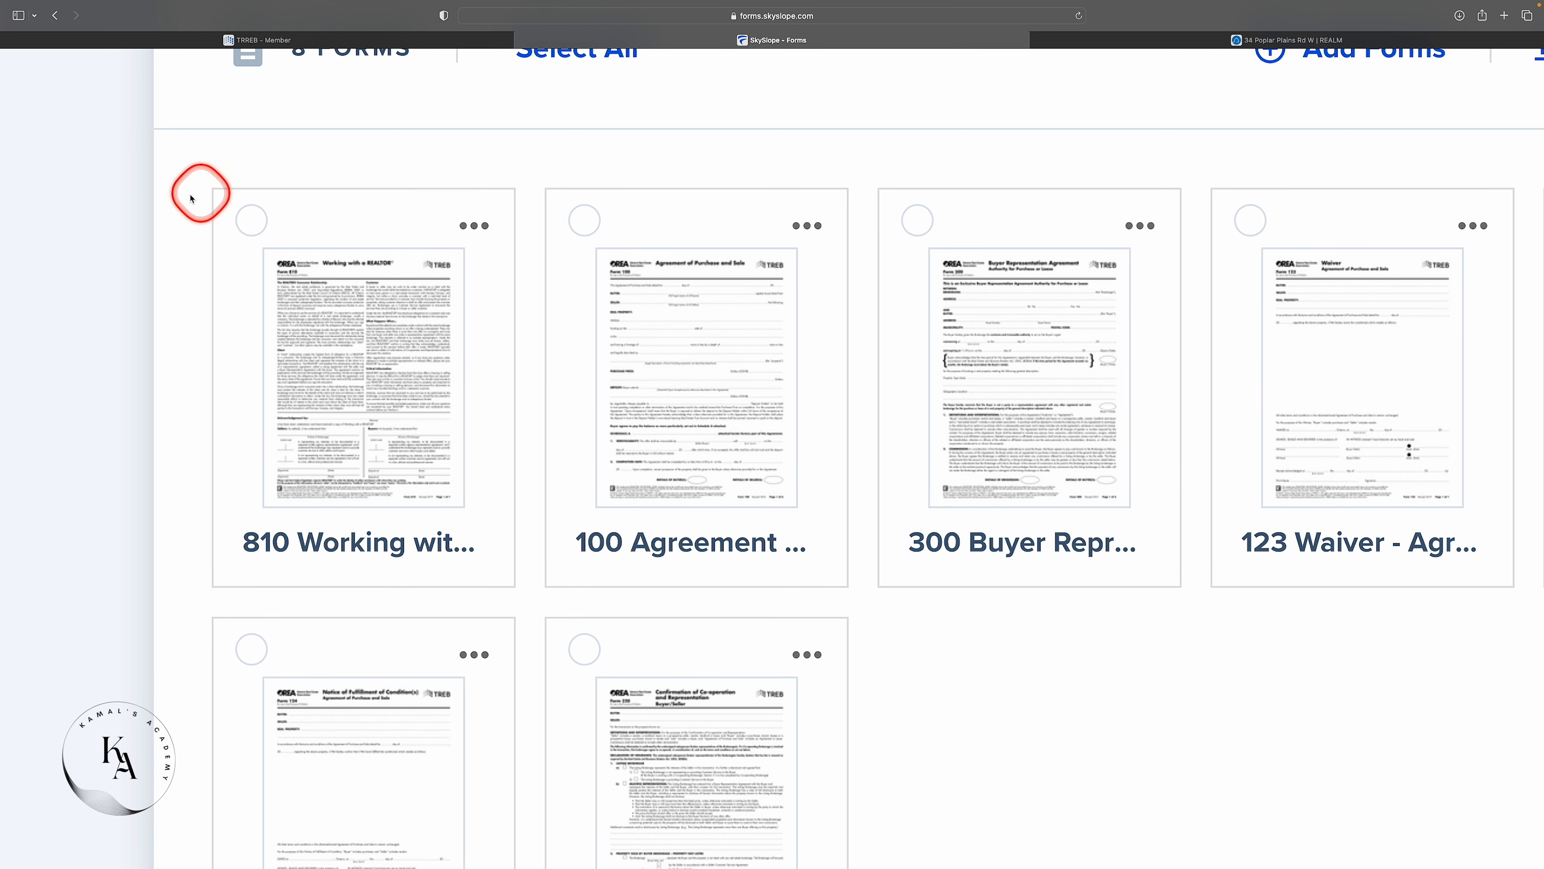
click(256, 225)
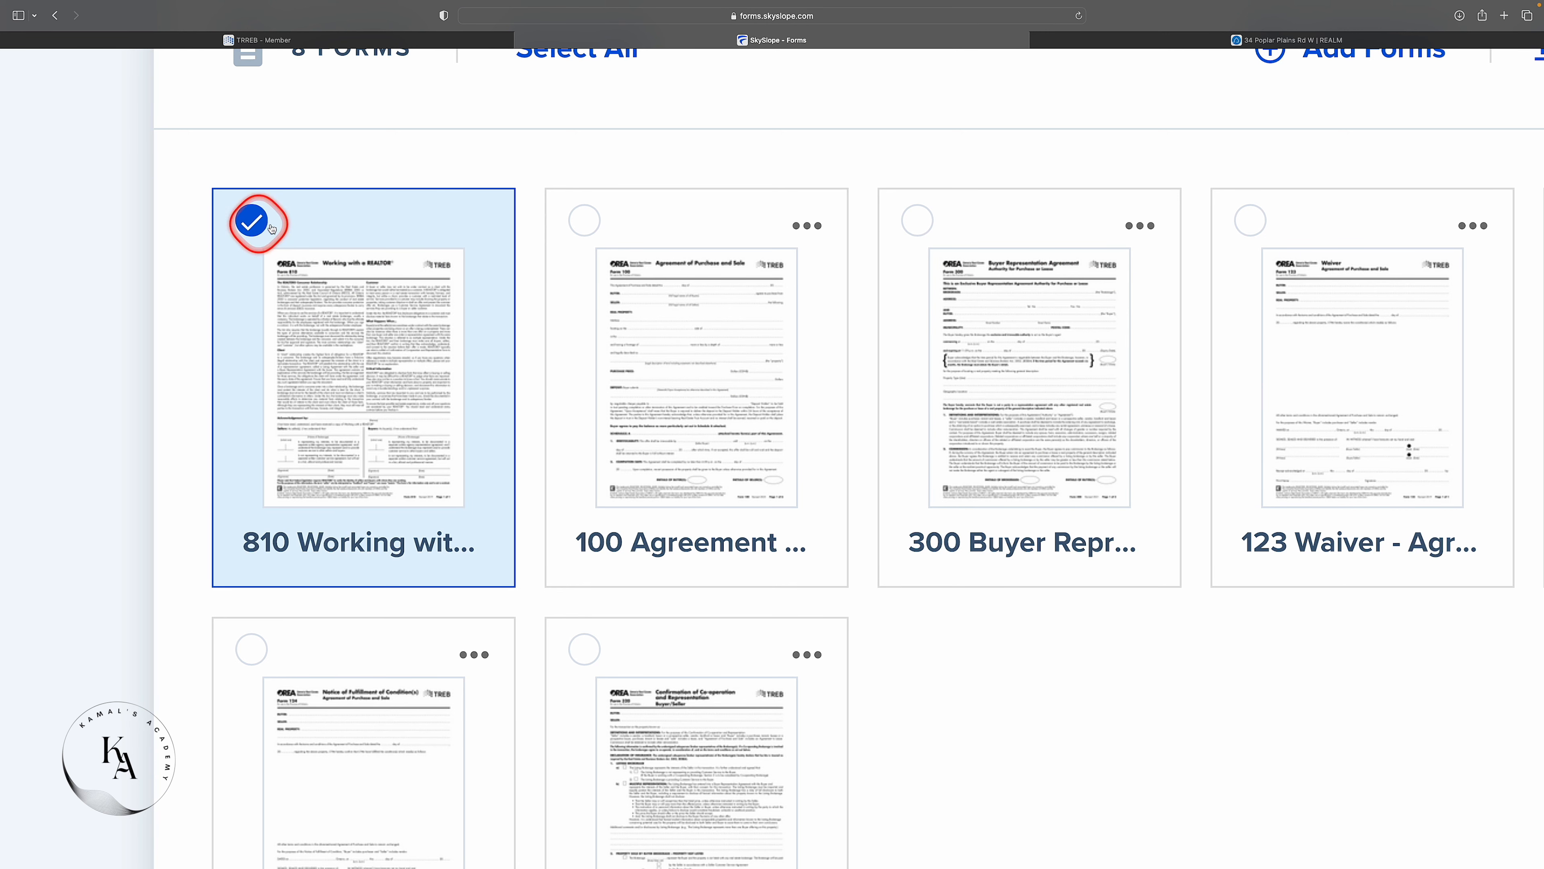
click(581, 223)
click(910, 226)
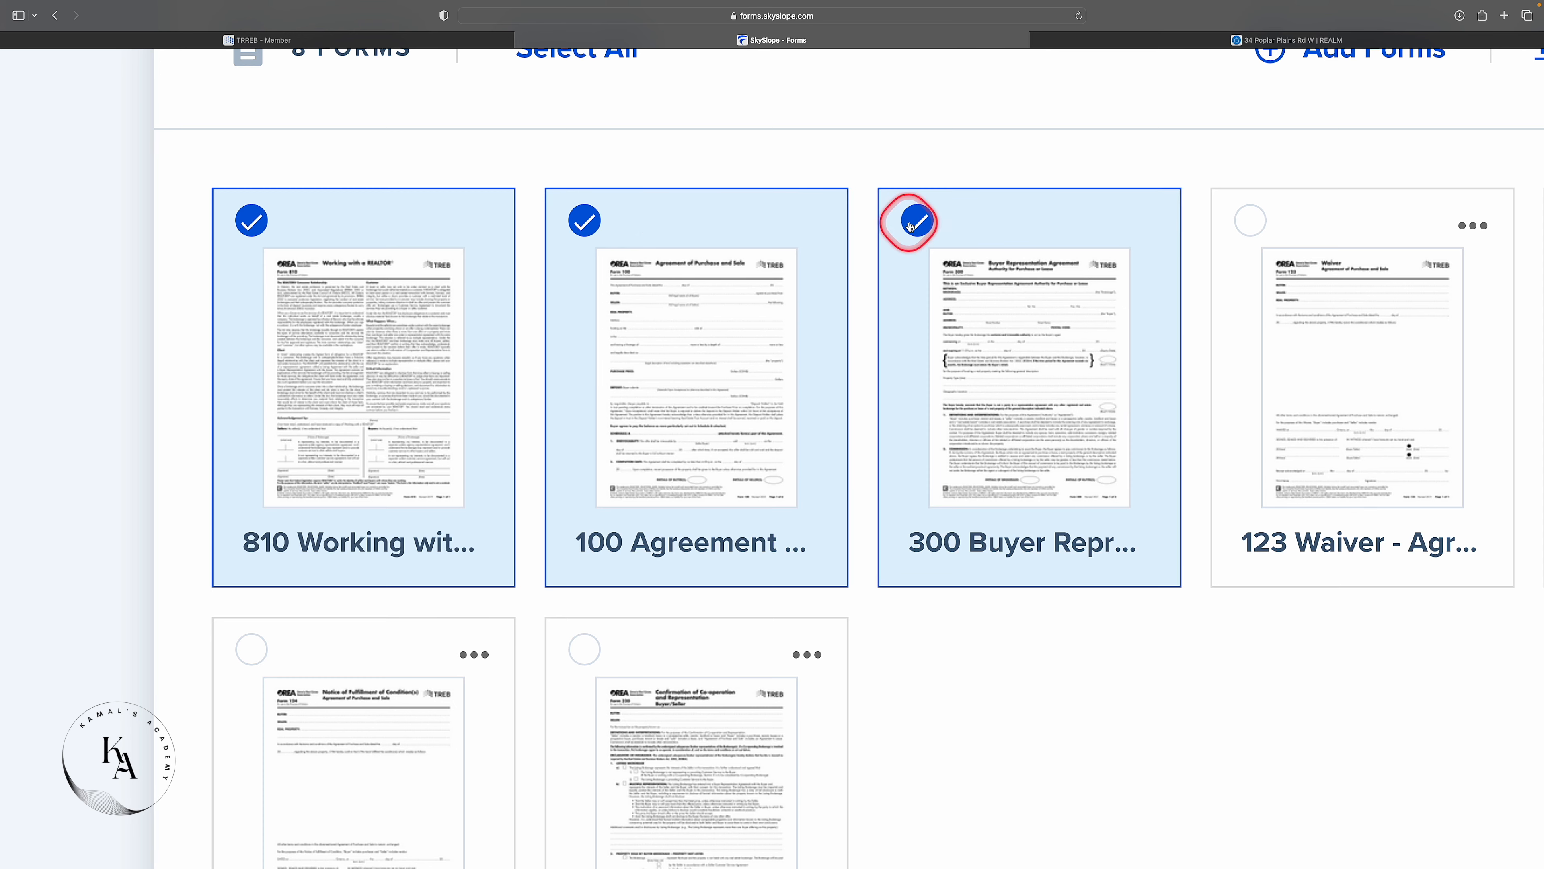
click(910, 226)
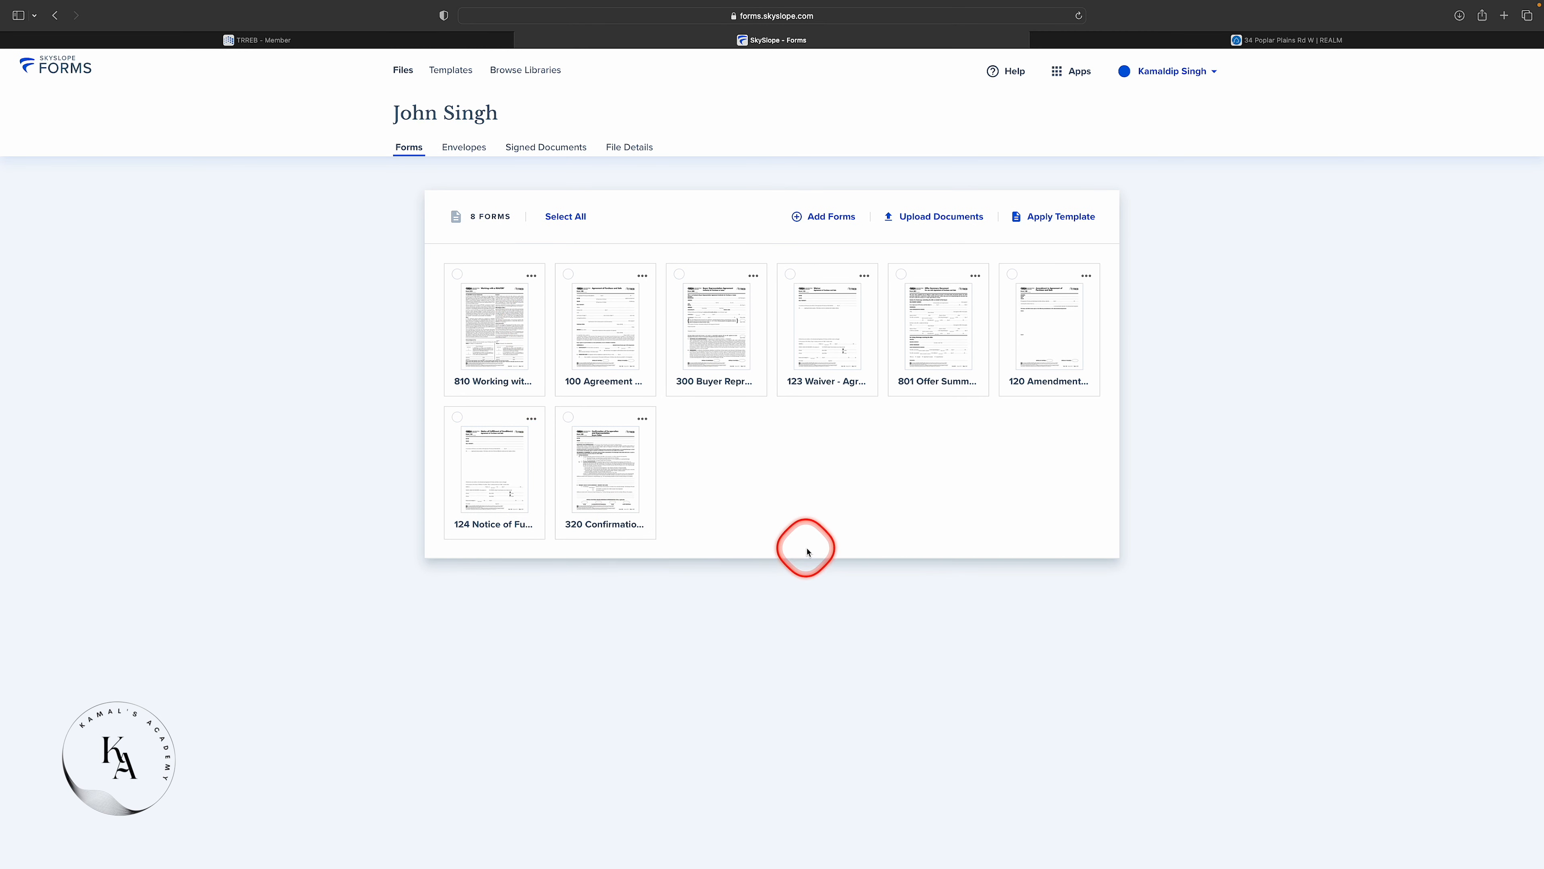
click(488, 329)
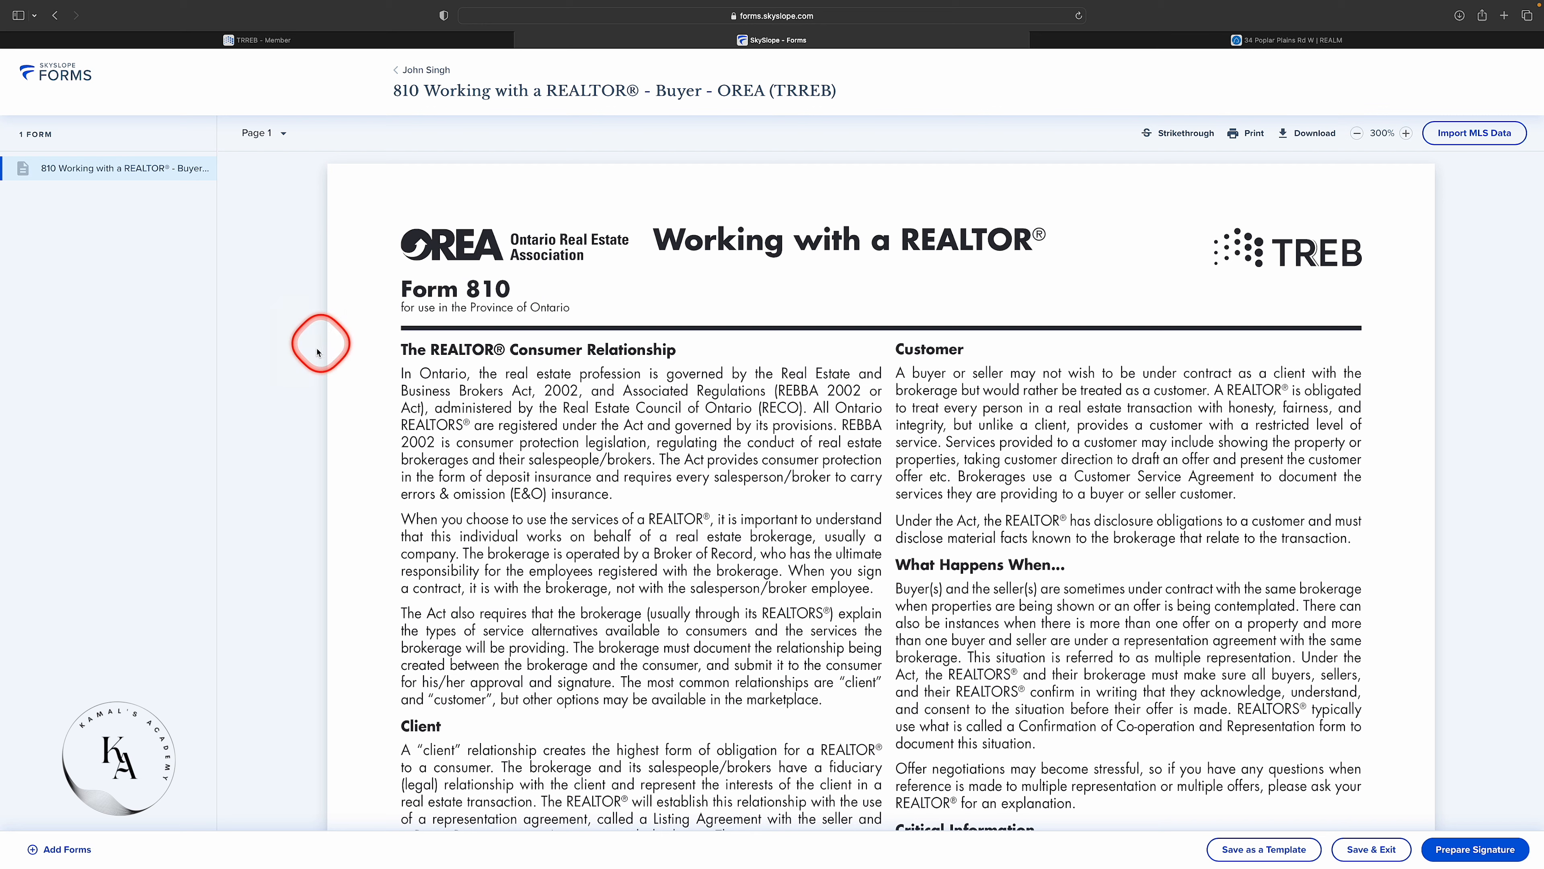
Add form 300 Buyer Representation Agreement from the file's existing forms to the envelope.
click(63, 850)
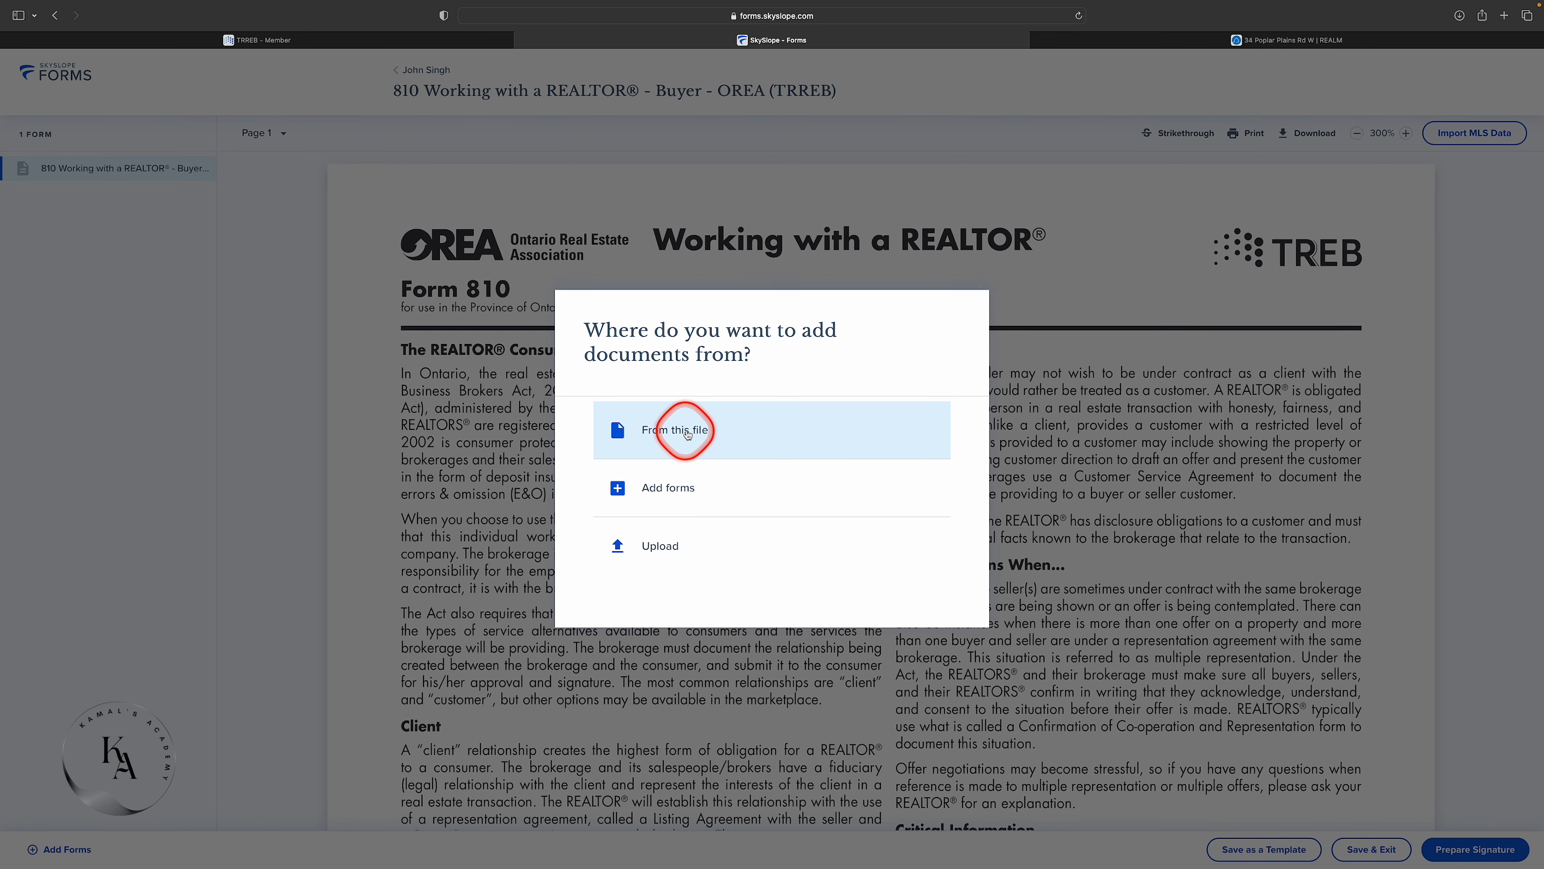
click(698, 429)
scroll(771, 455, down, 2)
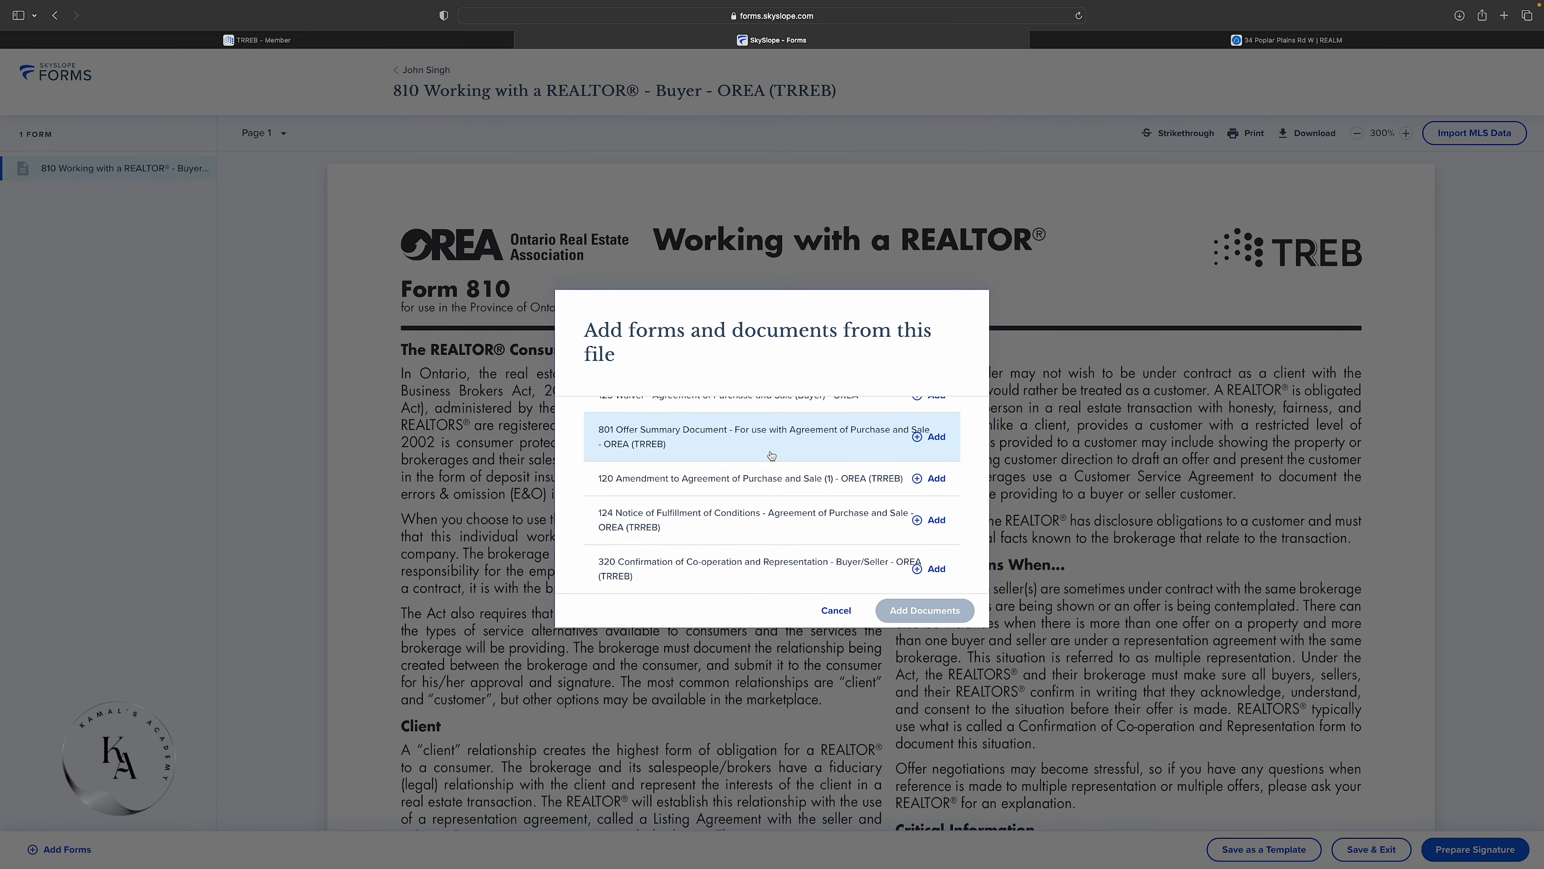
scroll(771, 455, up, 2)
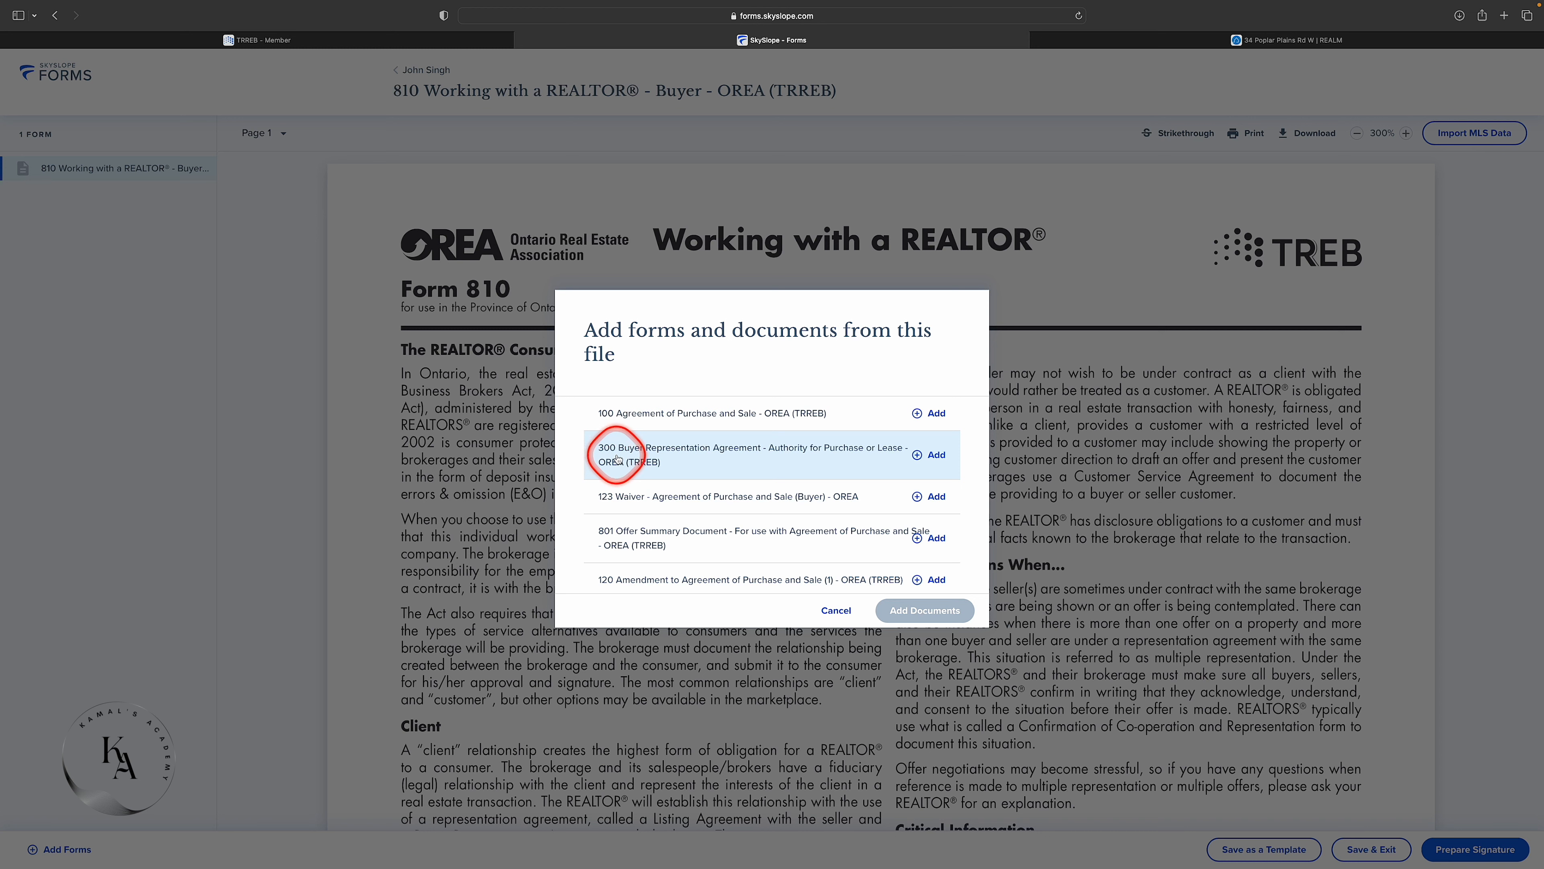
click(923, 457)
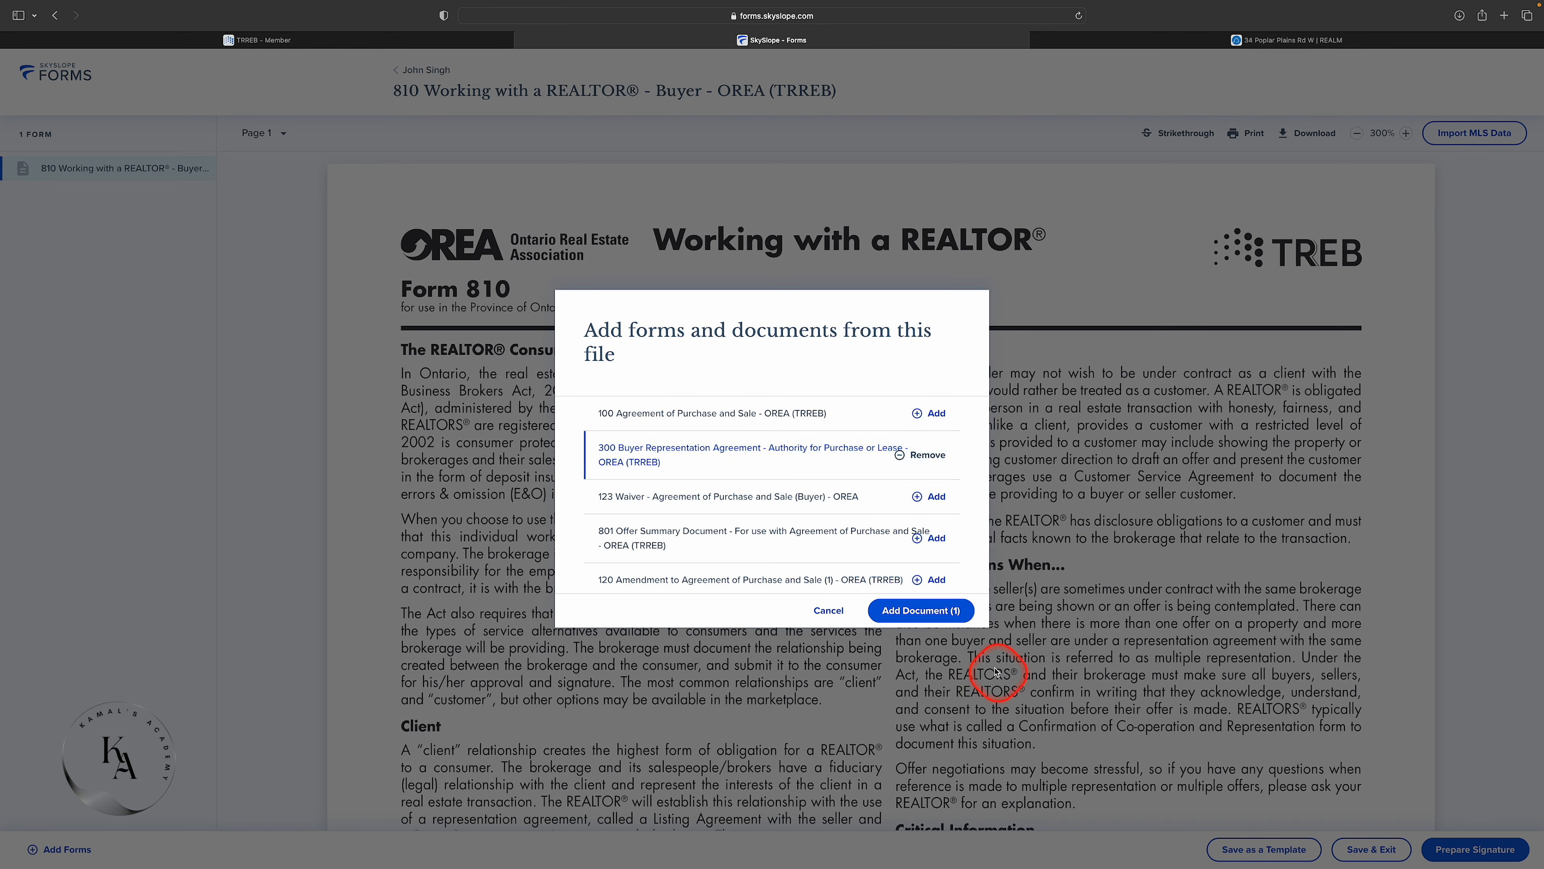
click(908, 614)
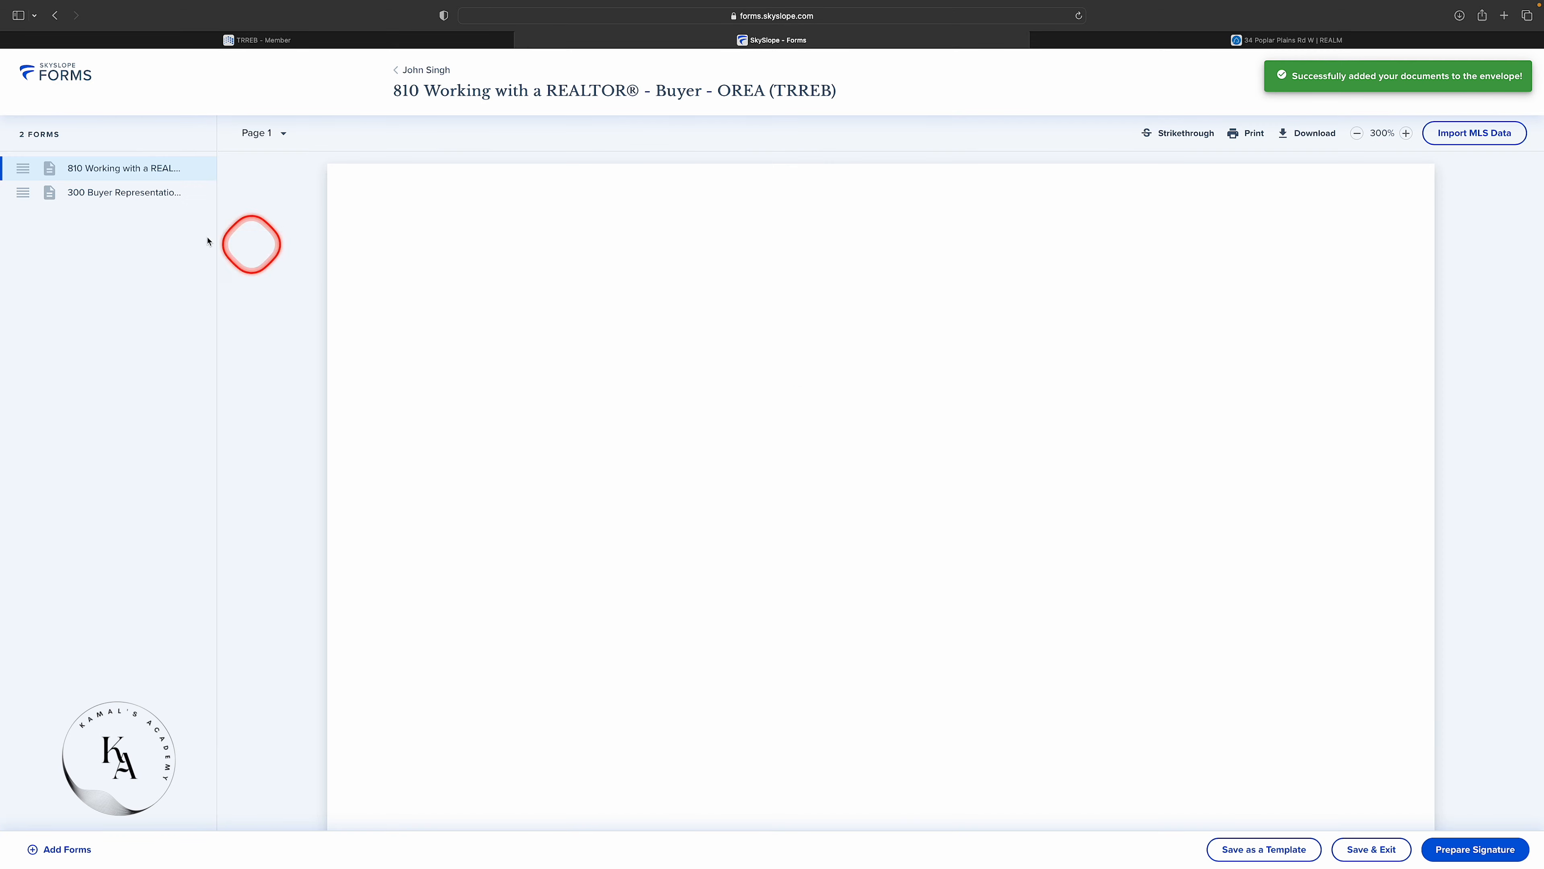
Bring back the 'Where do you want to add documents from?' prompt.
click(65, 850)
click(276, 630)
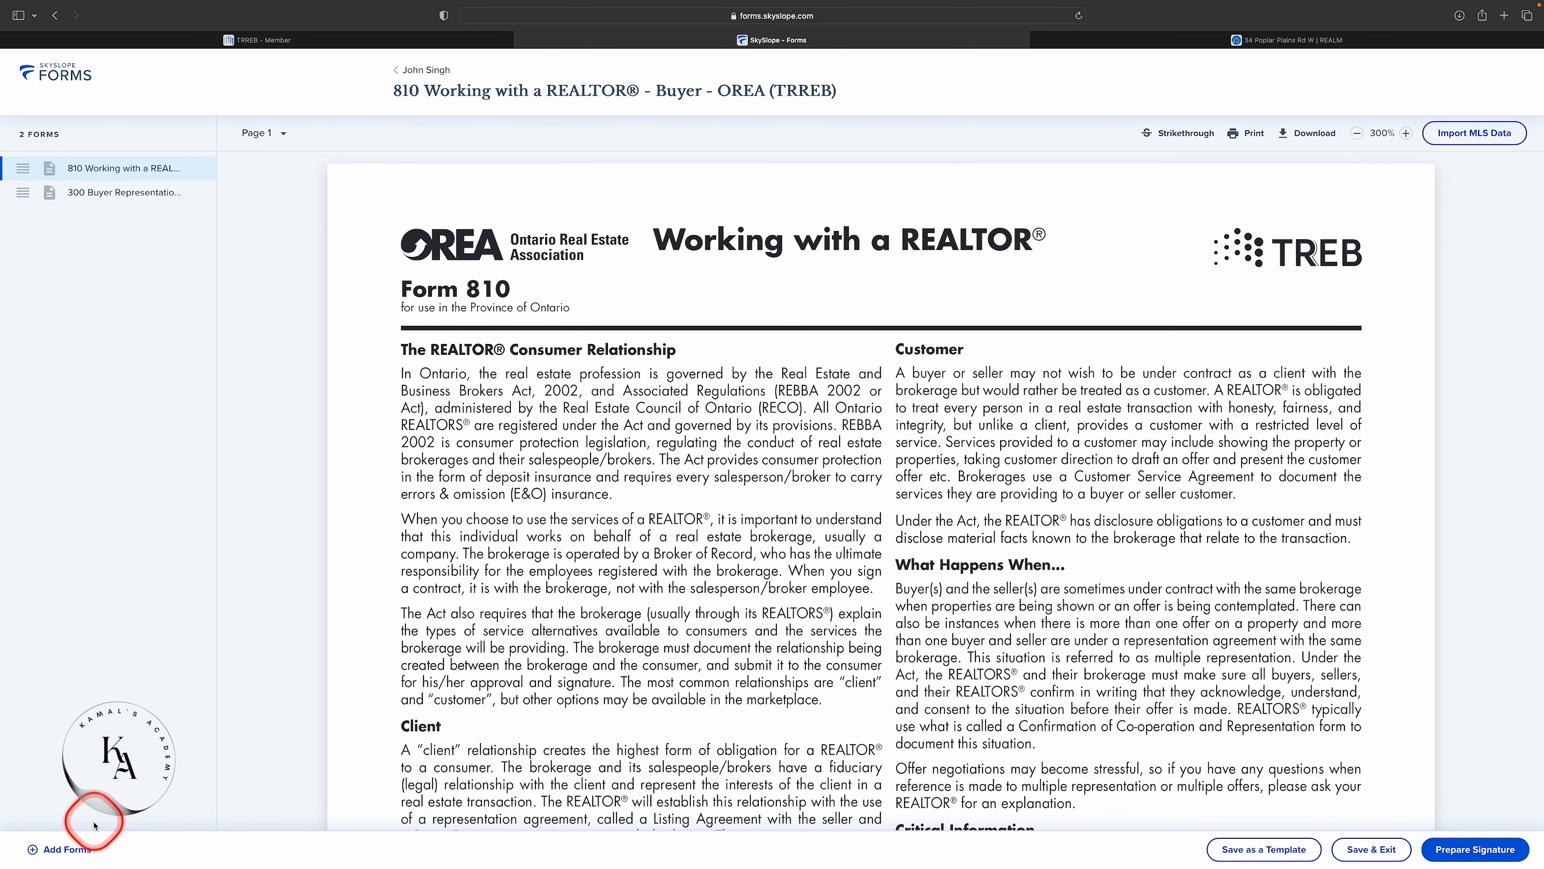
click(66, 849)
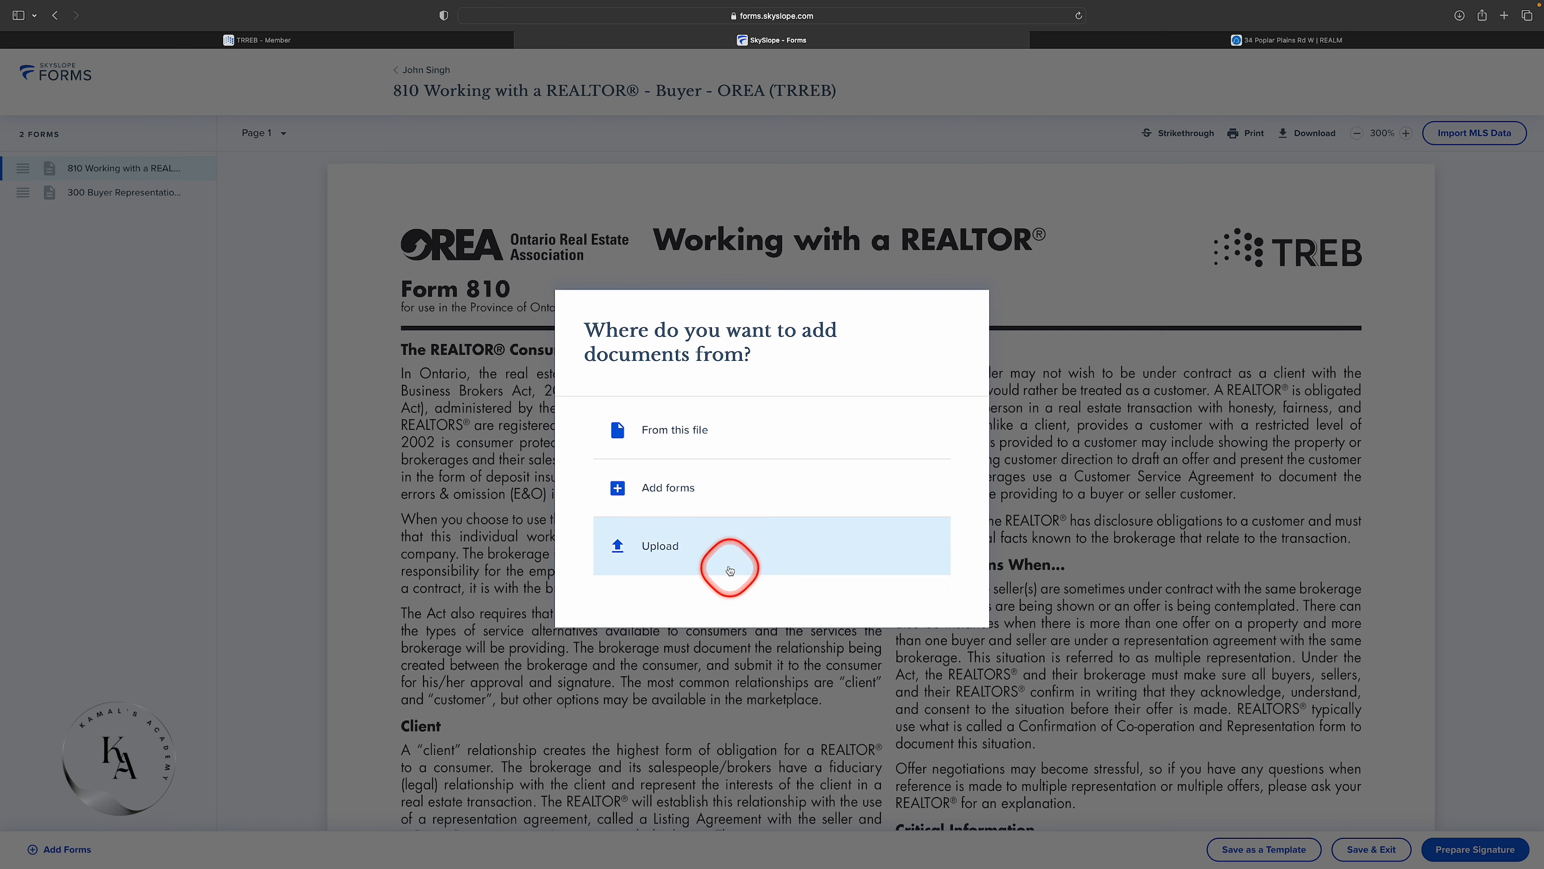
Add form 100 Agreement of Purchase and Sale from the form library as the third form.
click(658, 496)
scroll(614, 358, down, 5)
scroll(617, 372, down, 3)
scroll(614, 371, up, 15)
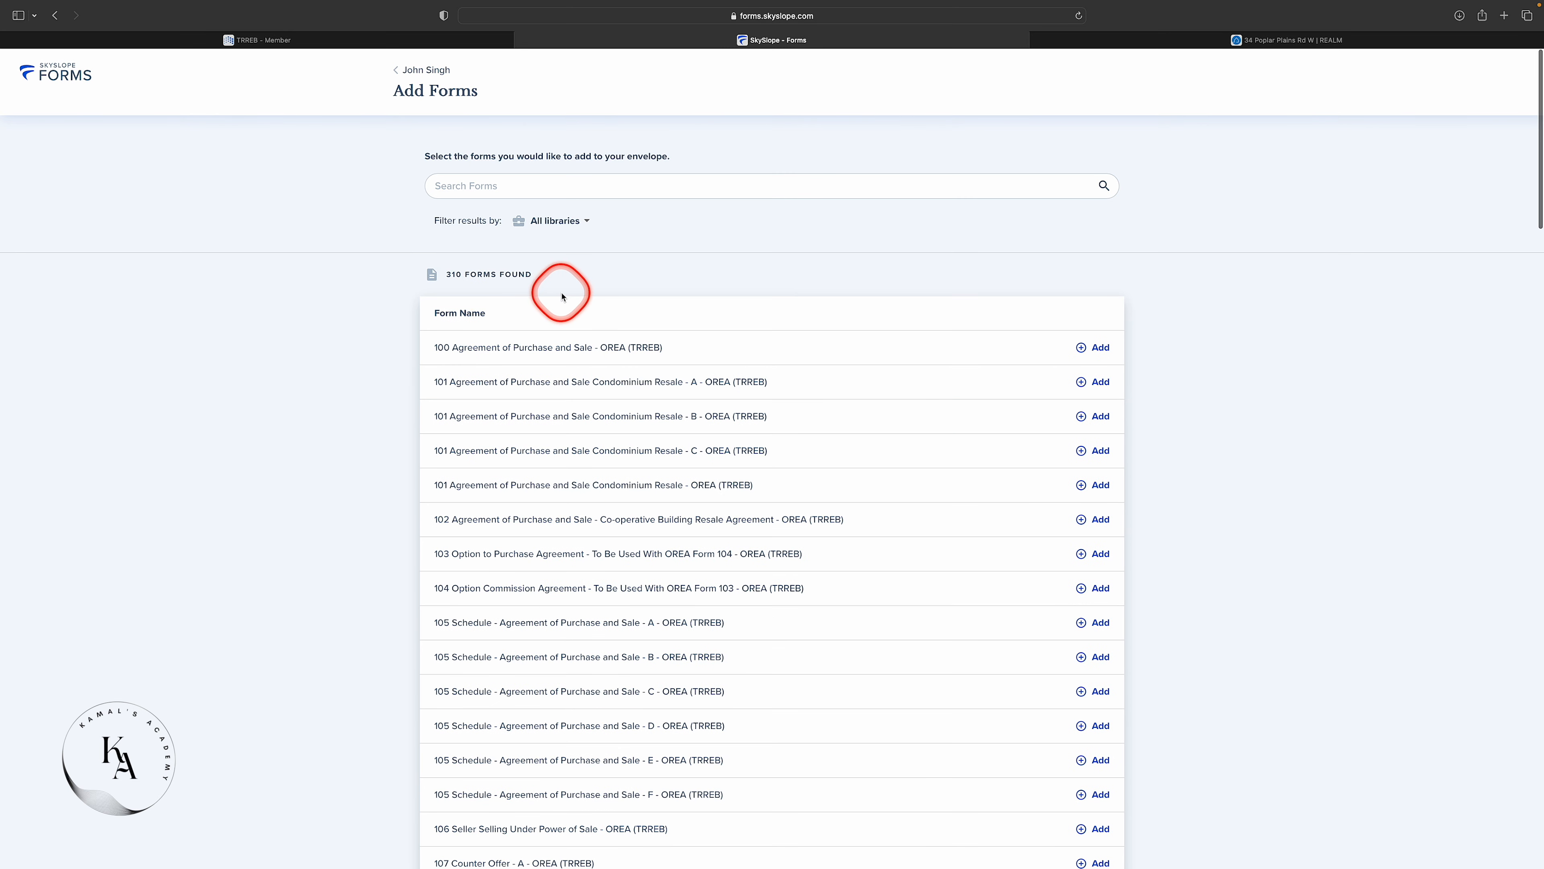
click(1094, 347)
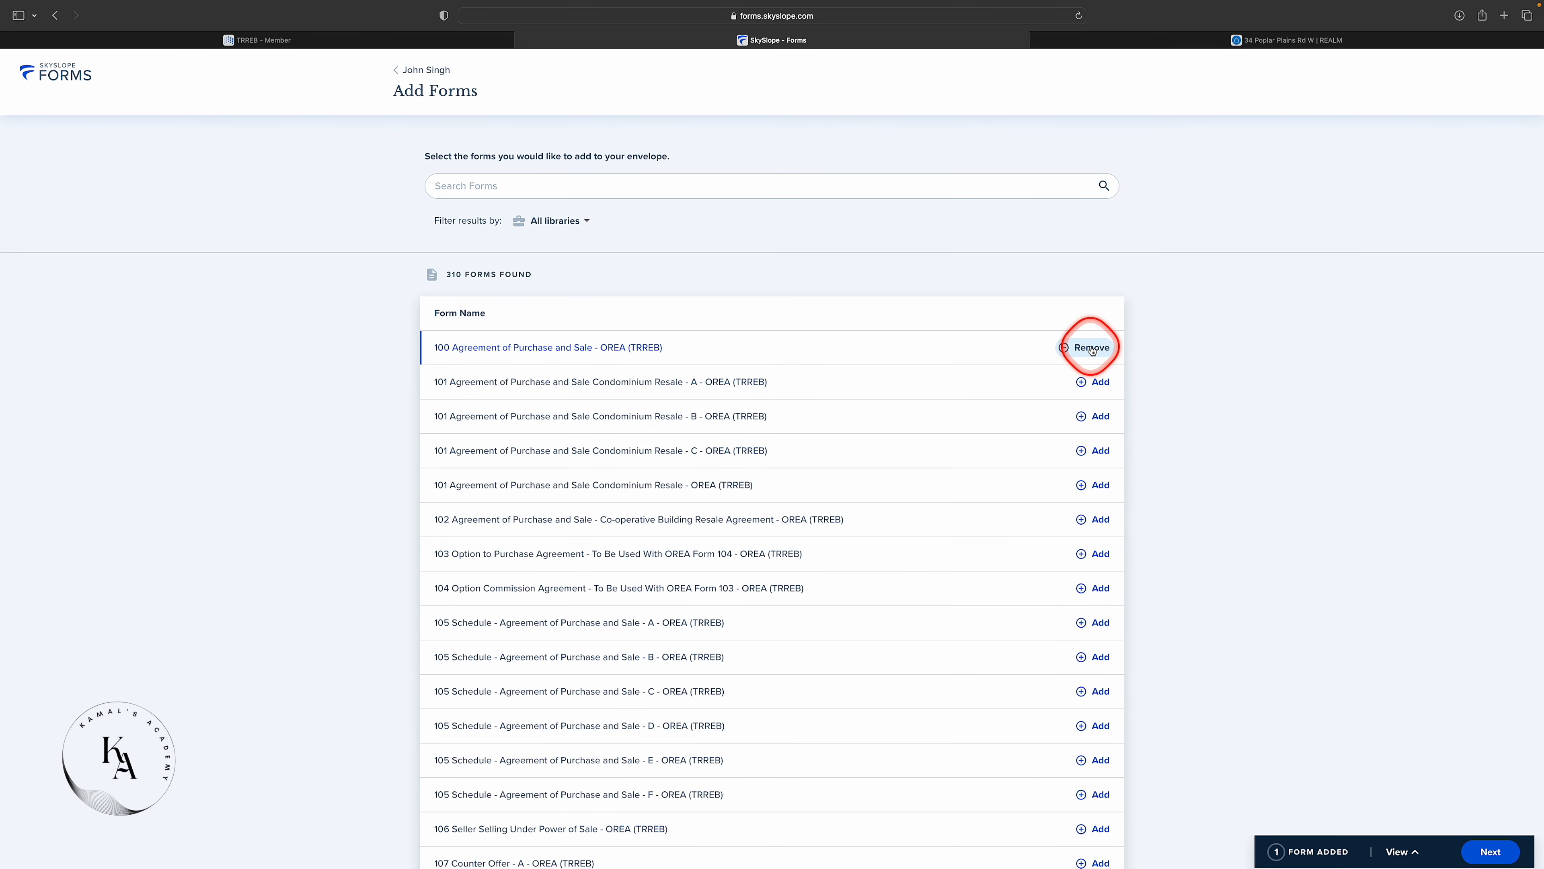
click(1490, 851)
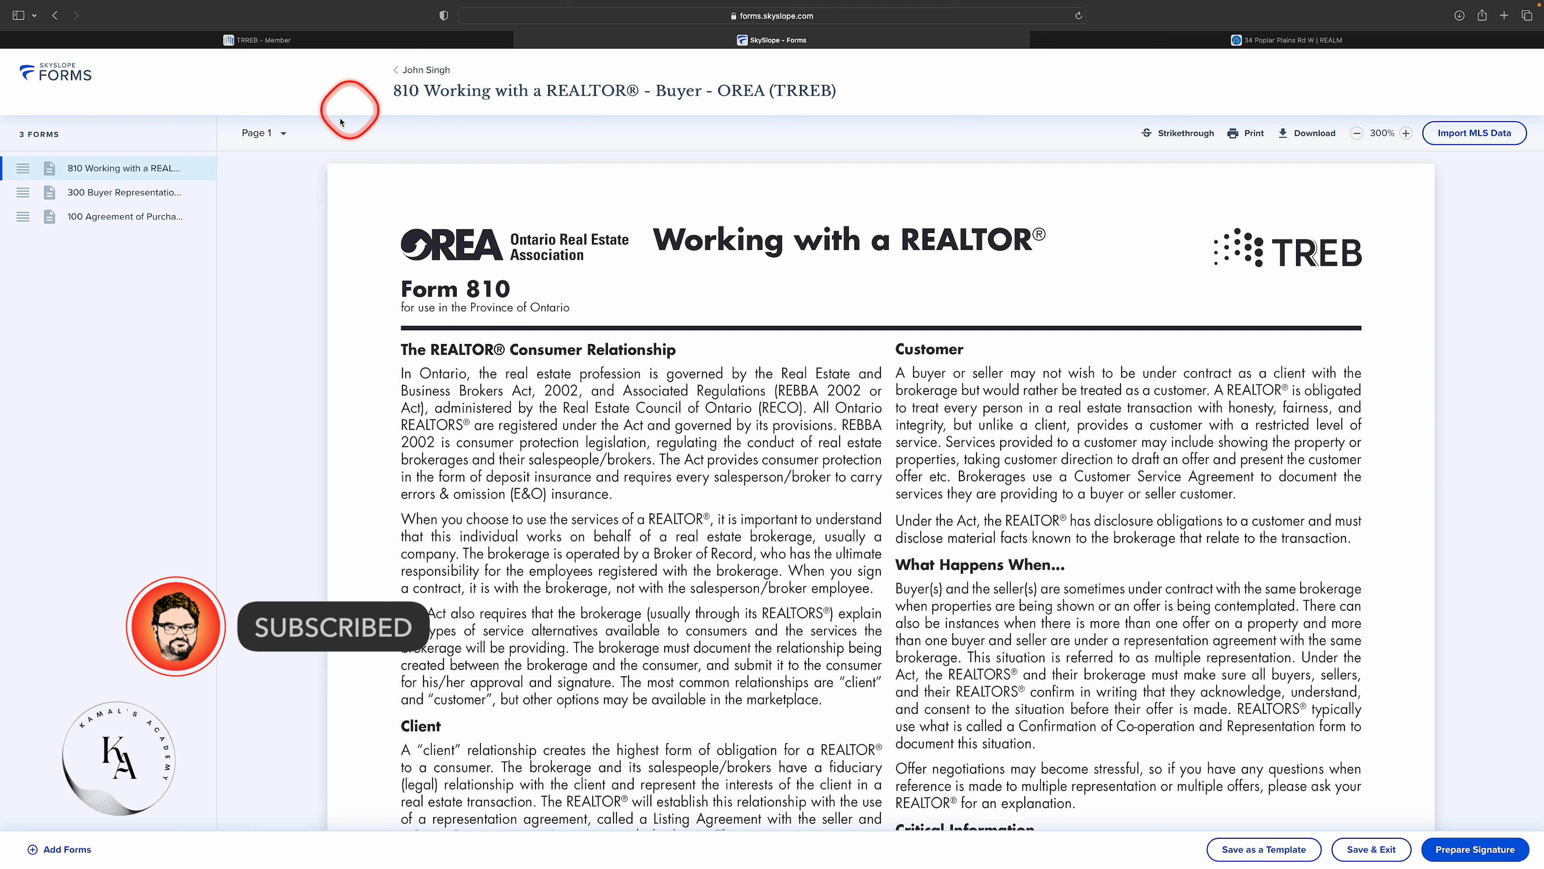
Save the envelope as a draft named 810&300 and exit the editor.
click(1368, 850)
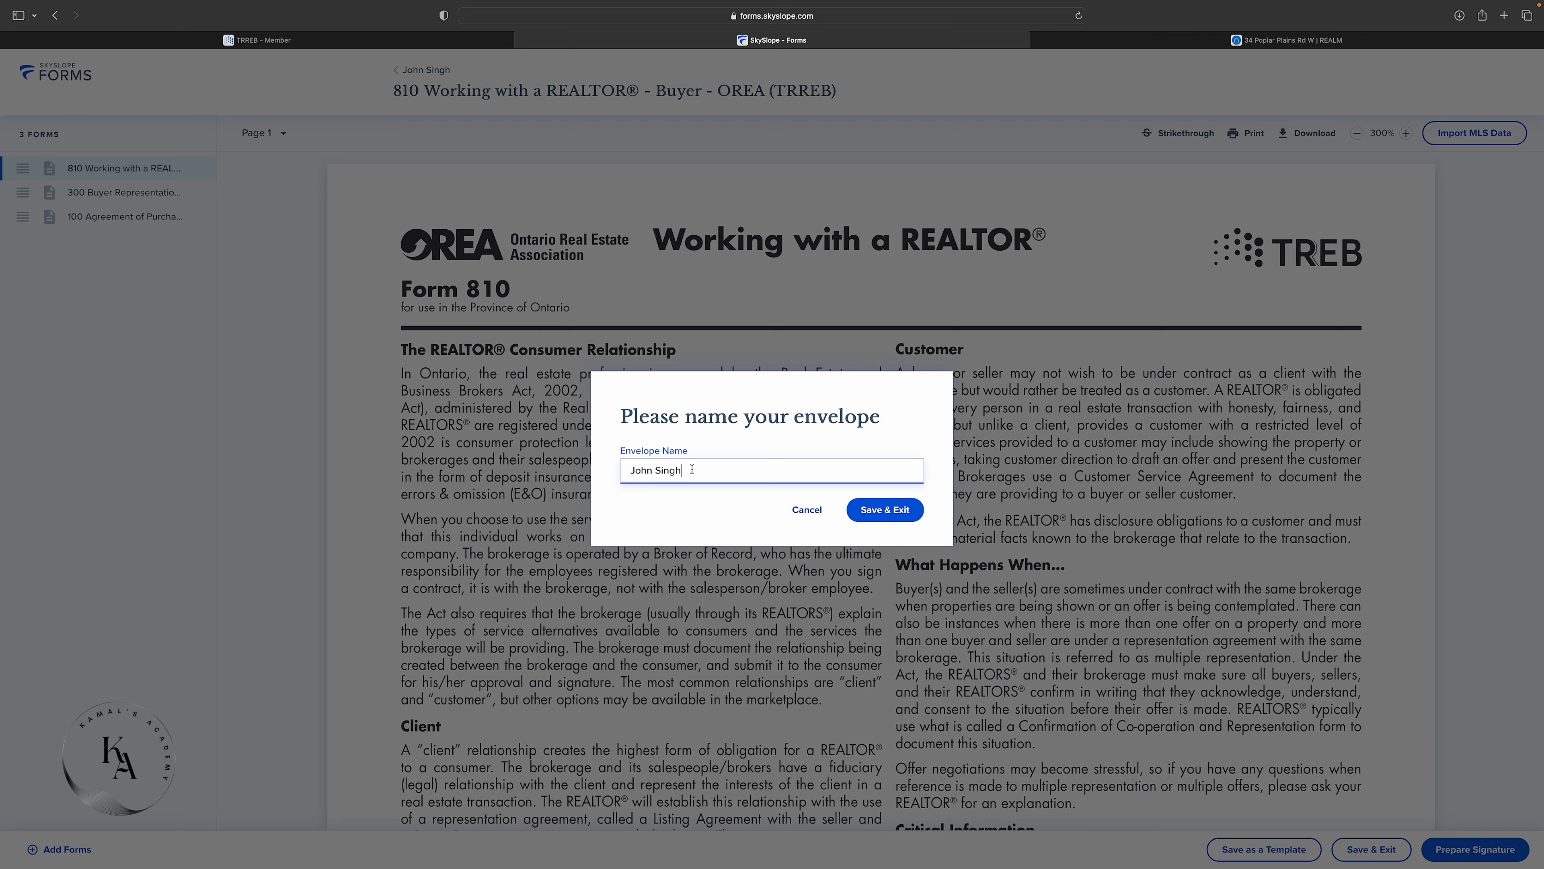
drag(692, 470, 625, 473)
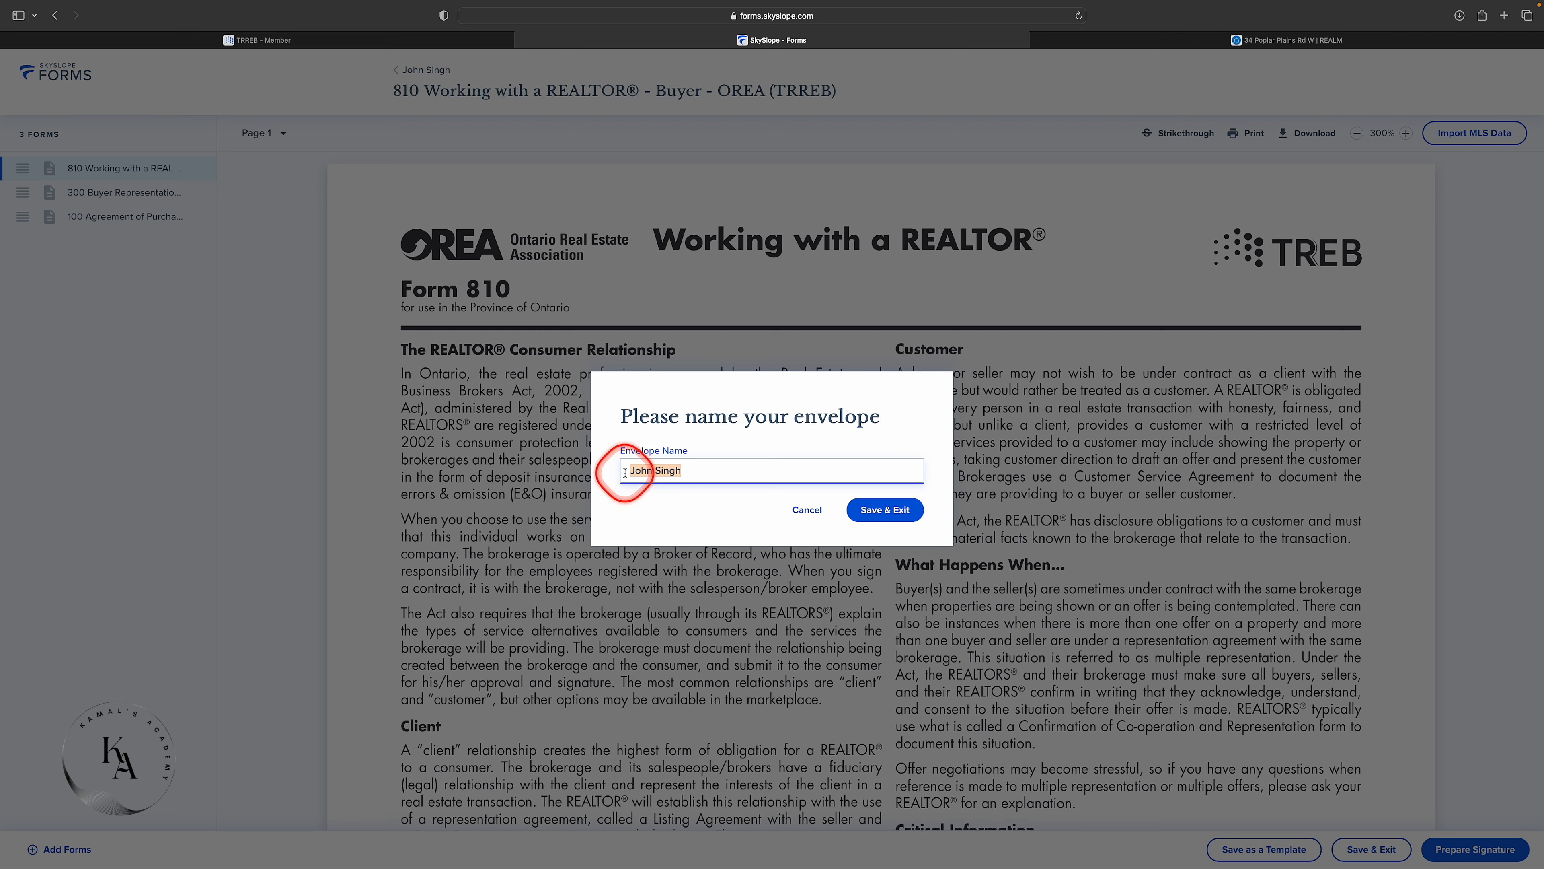
text(810)
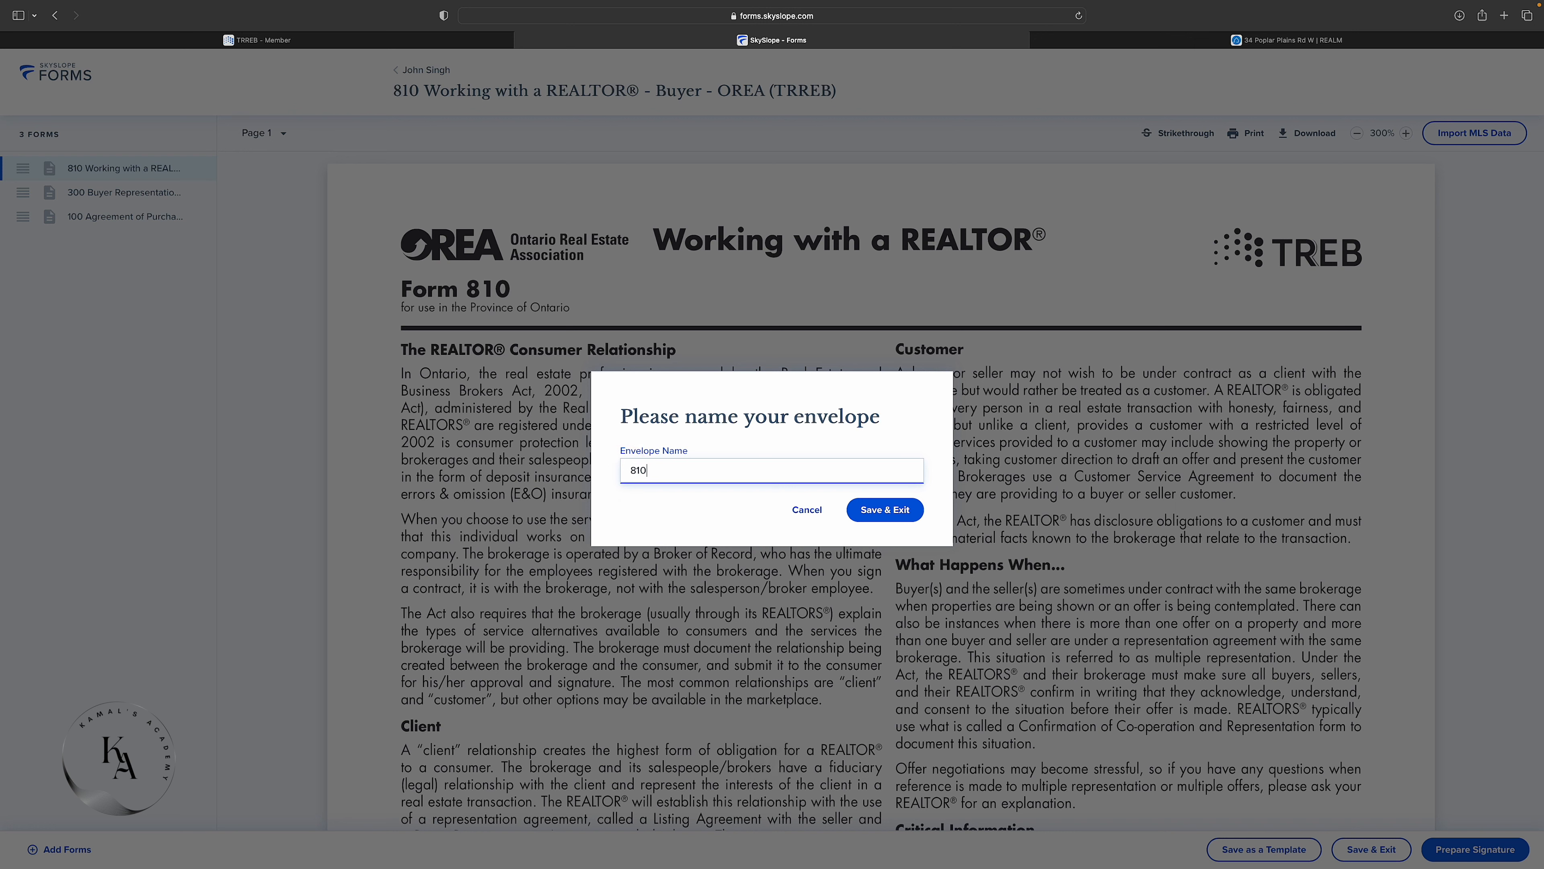
text(&300)
click(885, 509)
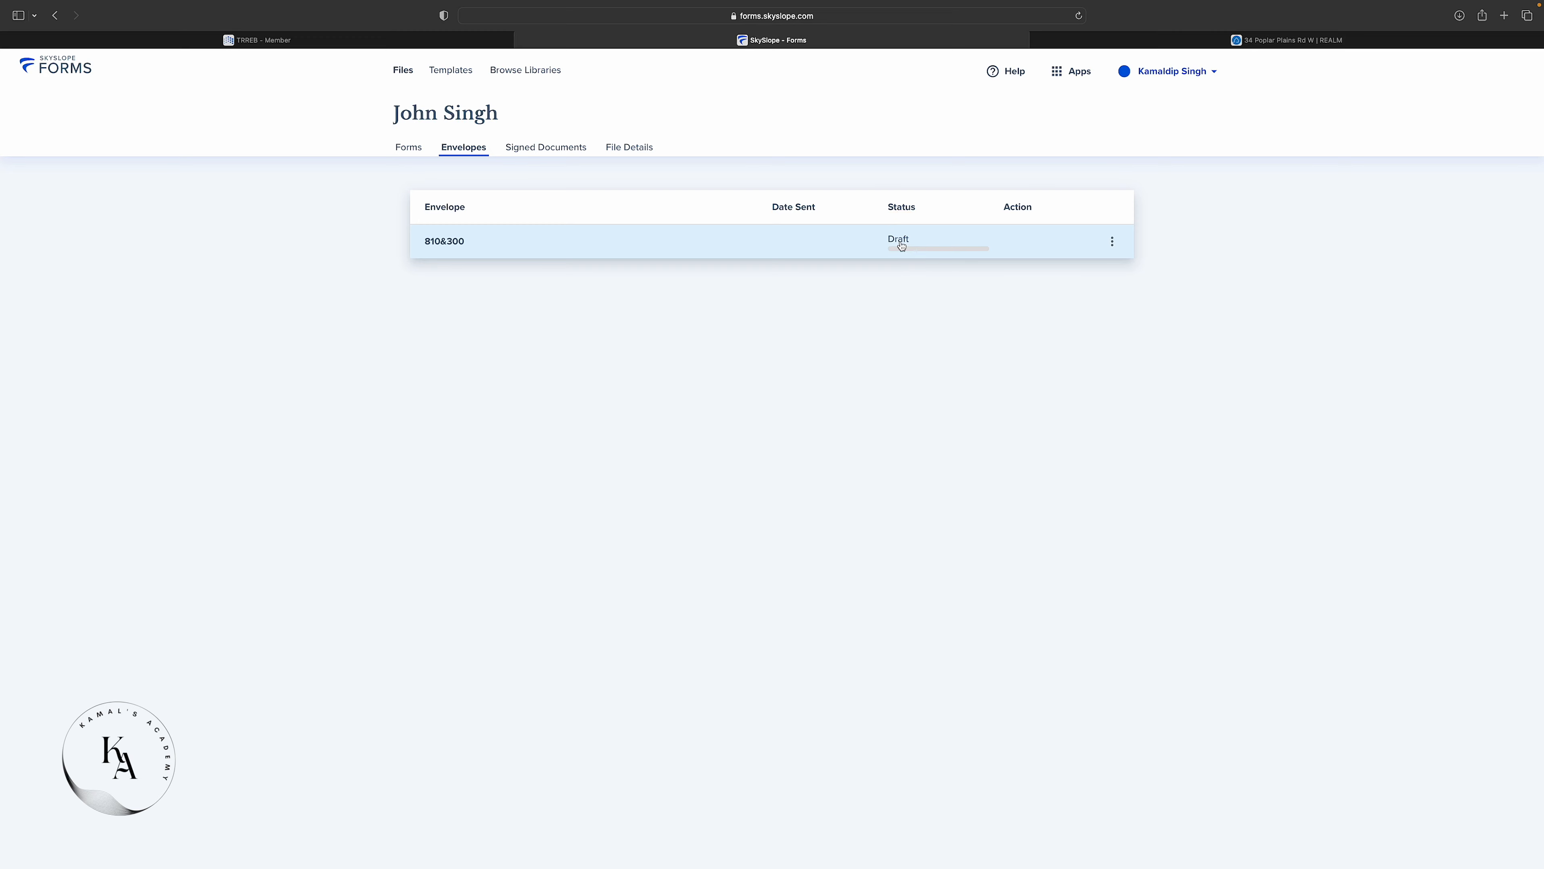
Reopen the 810&300 draft envelope from the Envelopes list.
click(477, 245)
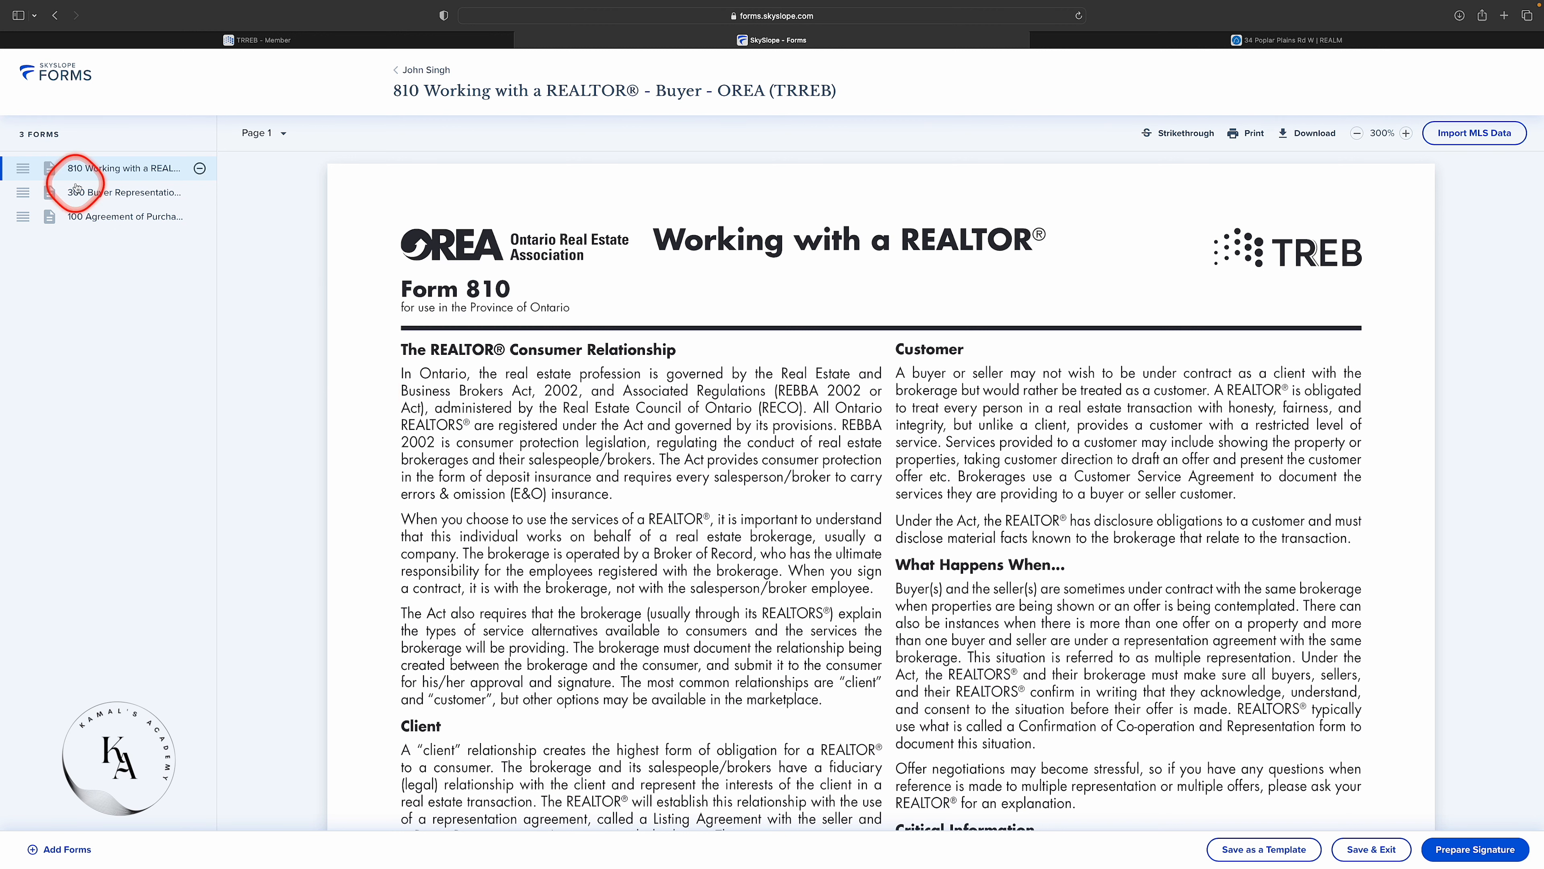
Move form 100 ahead of form 300 in the envelope's form list.
click(106, 173)
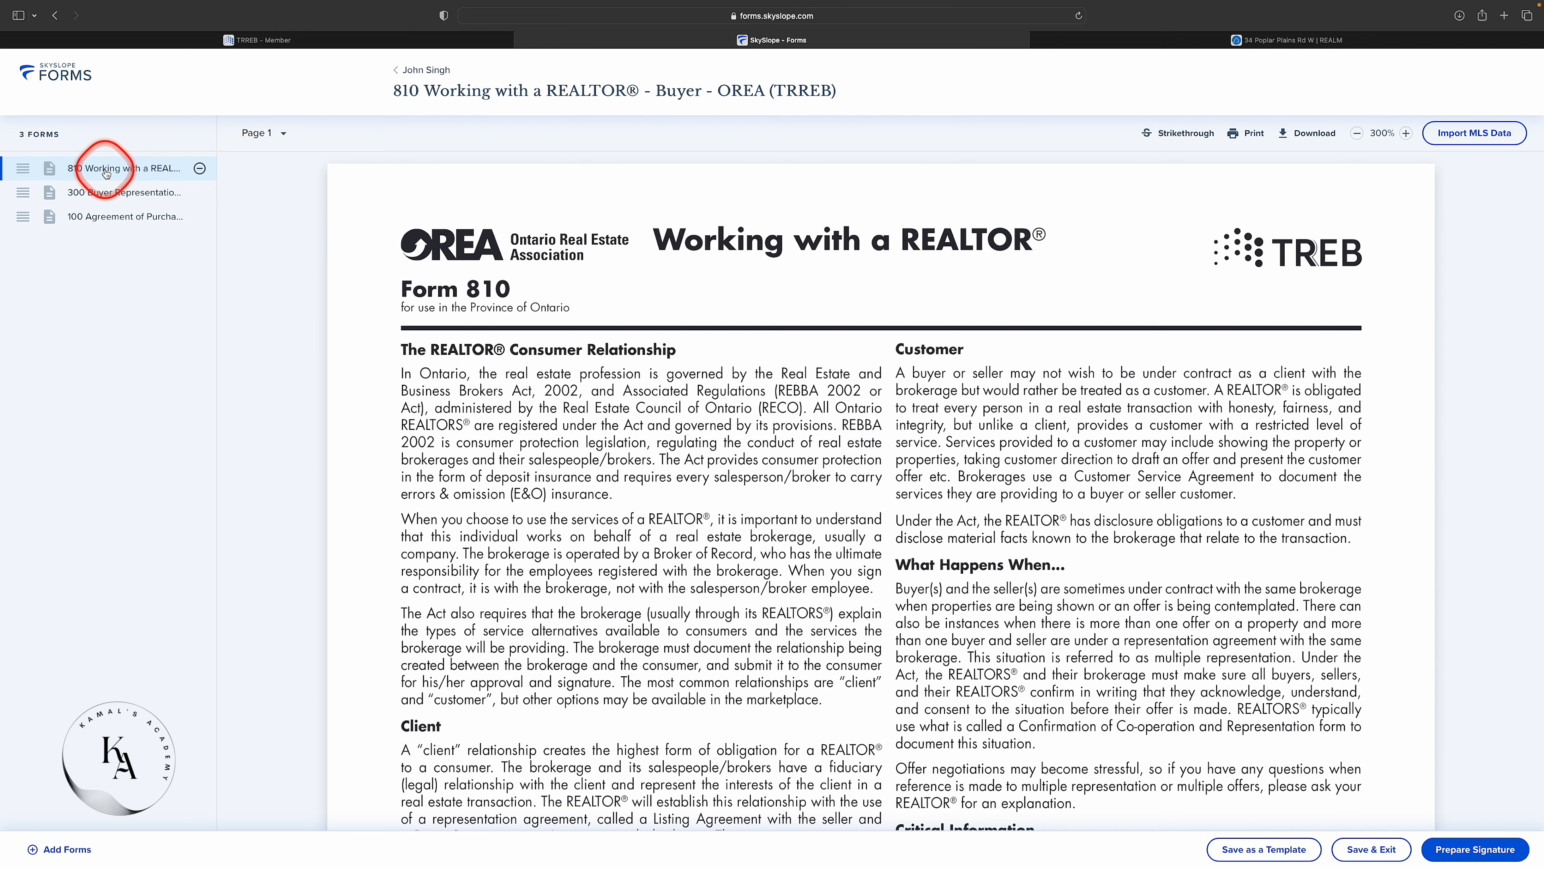
mouse_move(22, 216)
mouse_down()
mouse_move(32, 168)
mouse_move(31, 229)
mouse_move(33, 167)
mouse_up()
click(910, 358)
scroll(910, 357, down, 15)
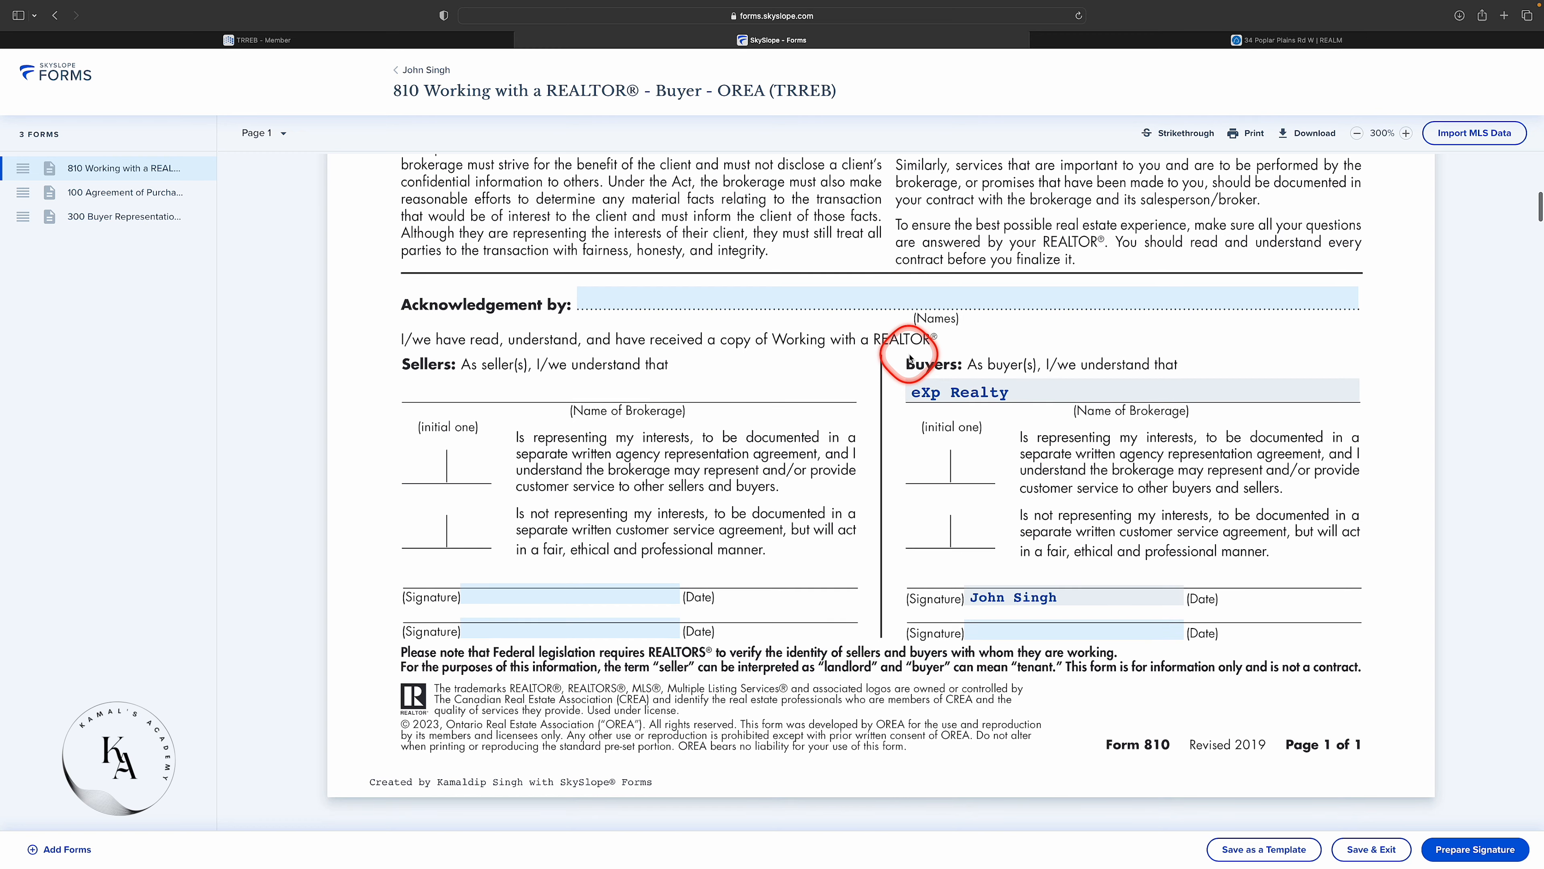
scroll(910, 358, up, 2)
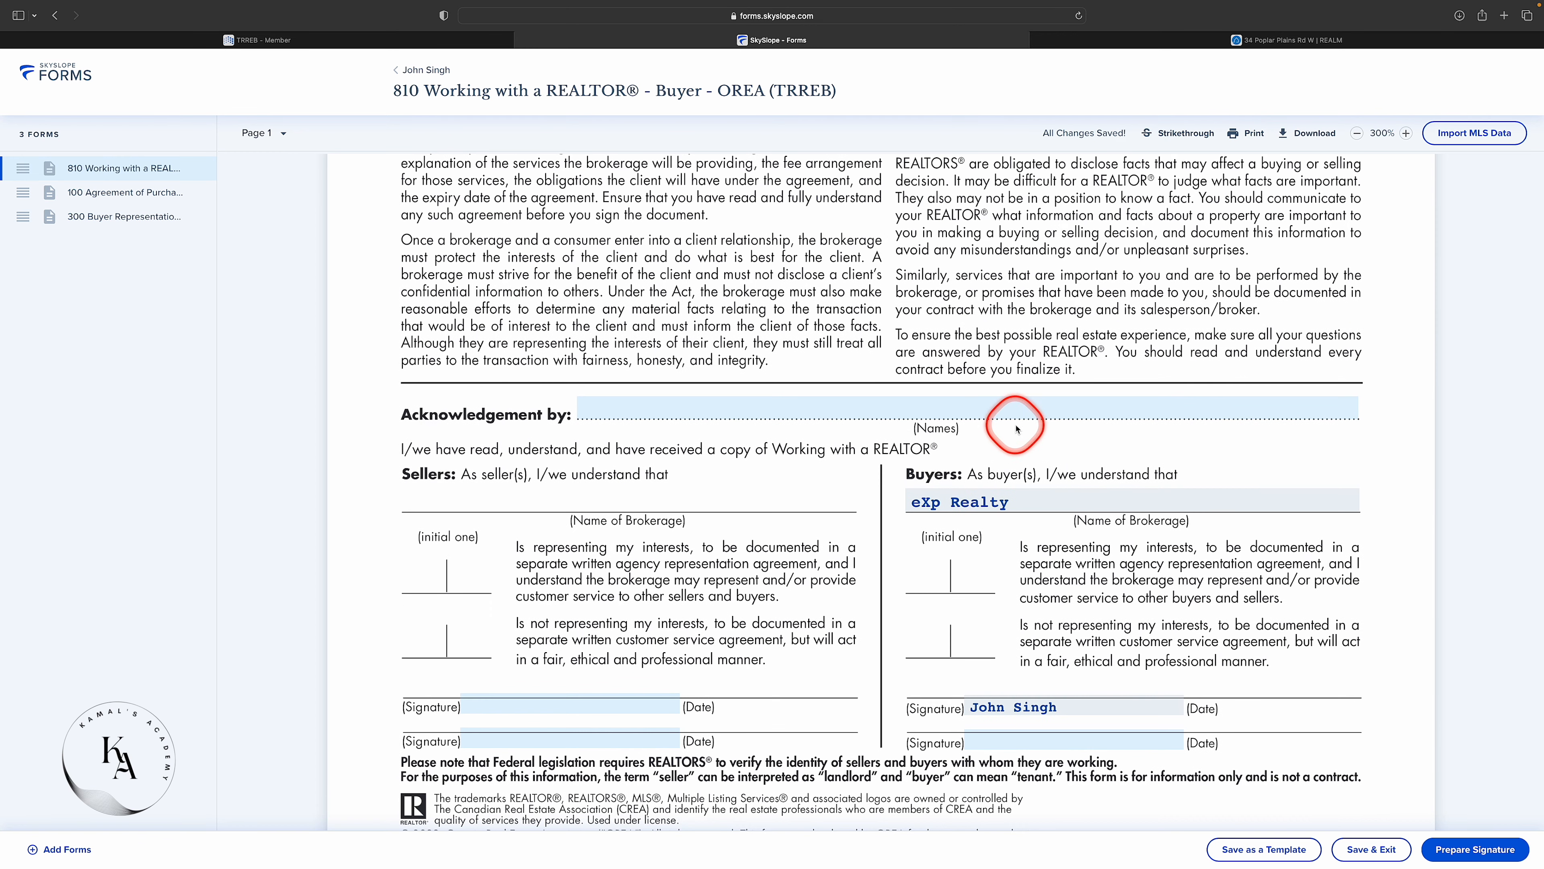
click(977, 457)
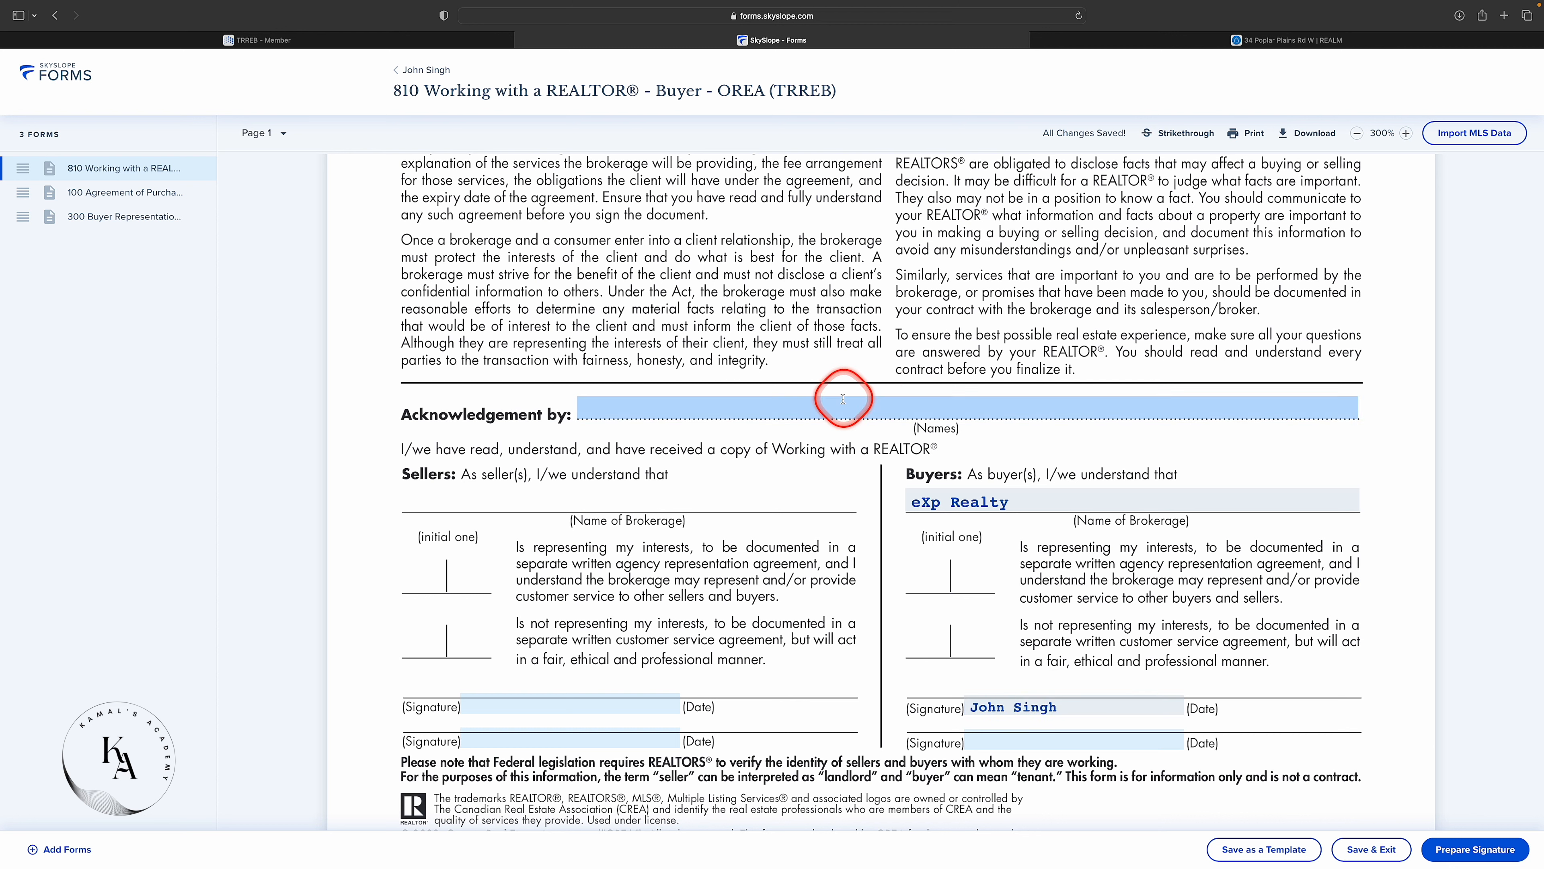
Enter the buyer's name in form 810's Acknowledgement by (Names) field.
click(820, 409)
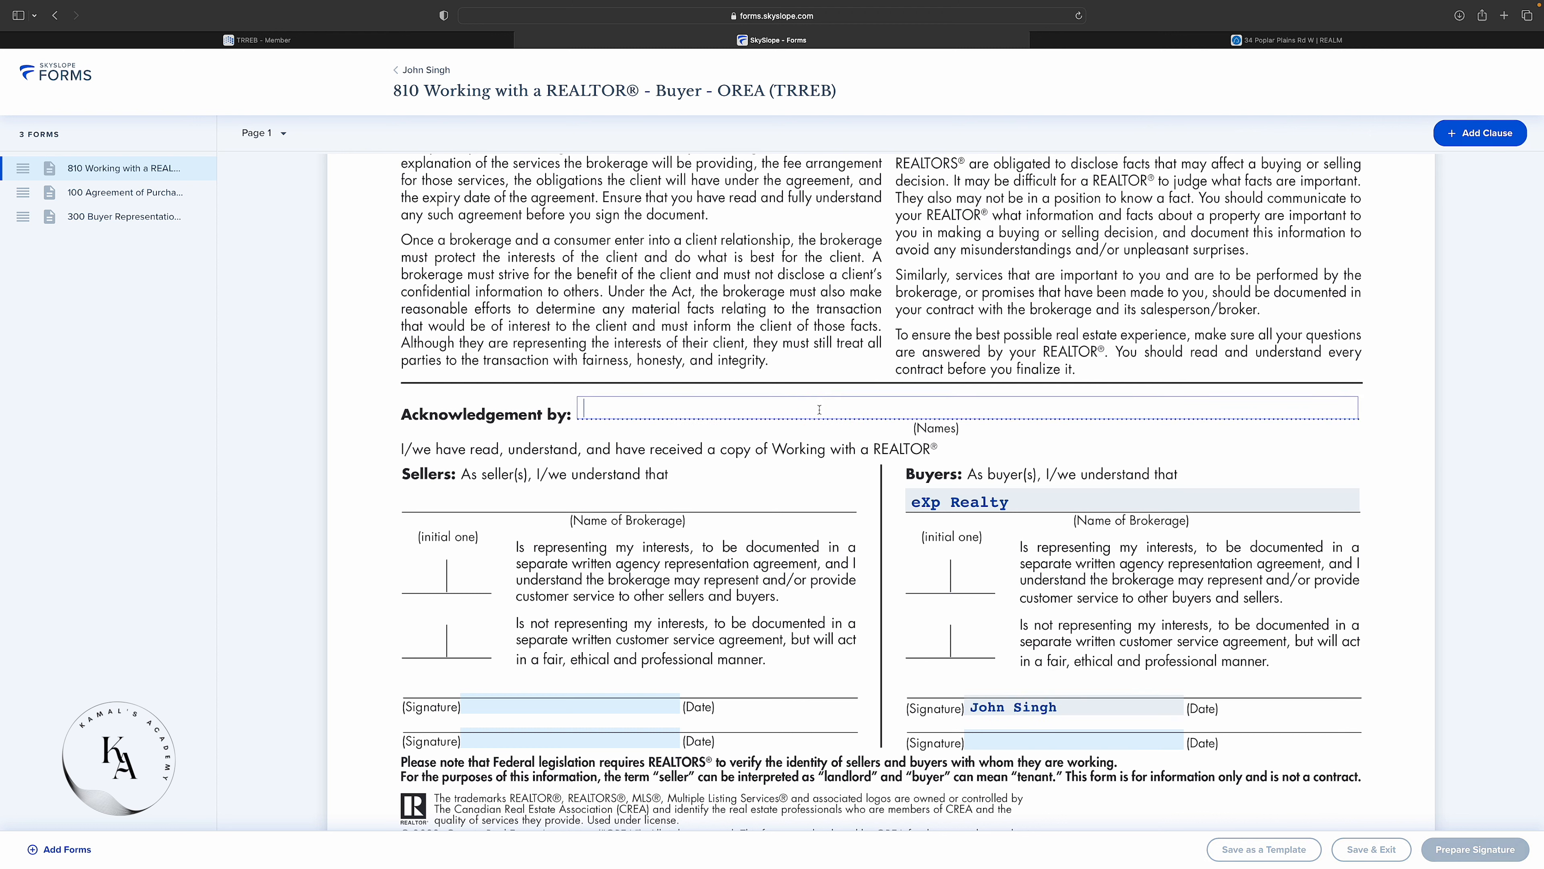
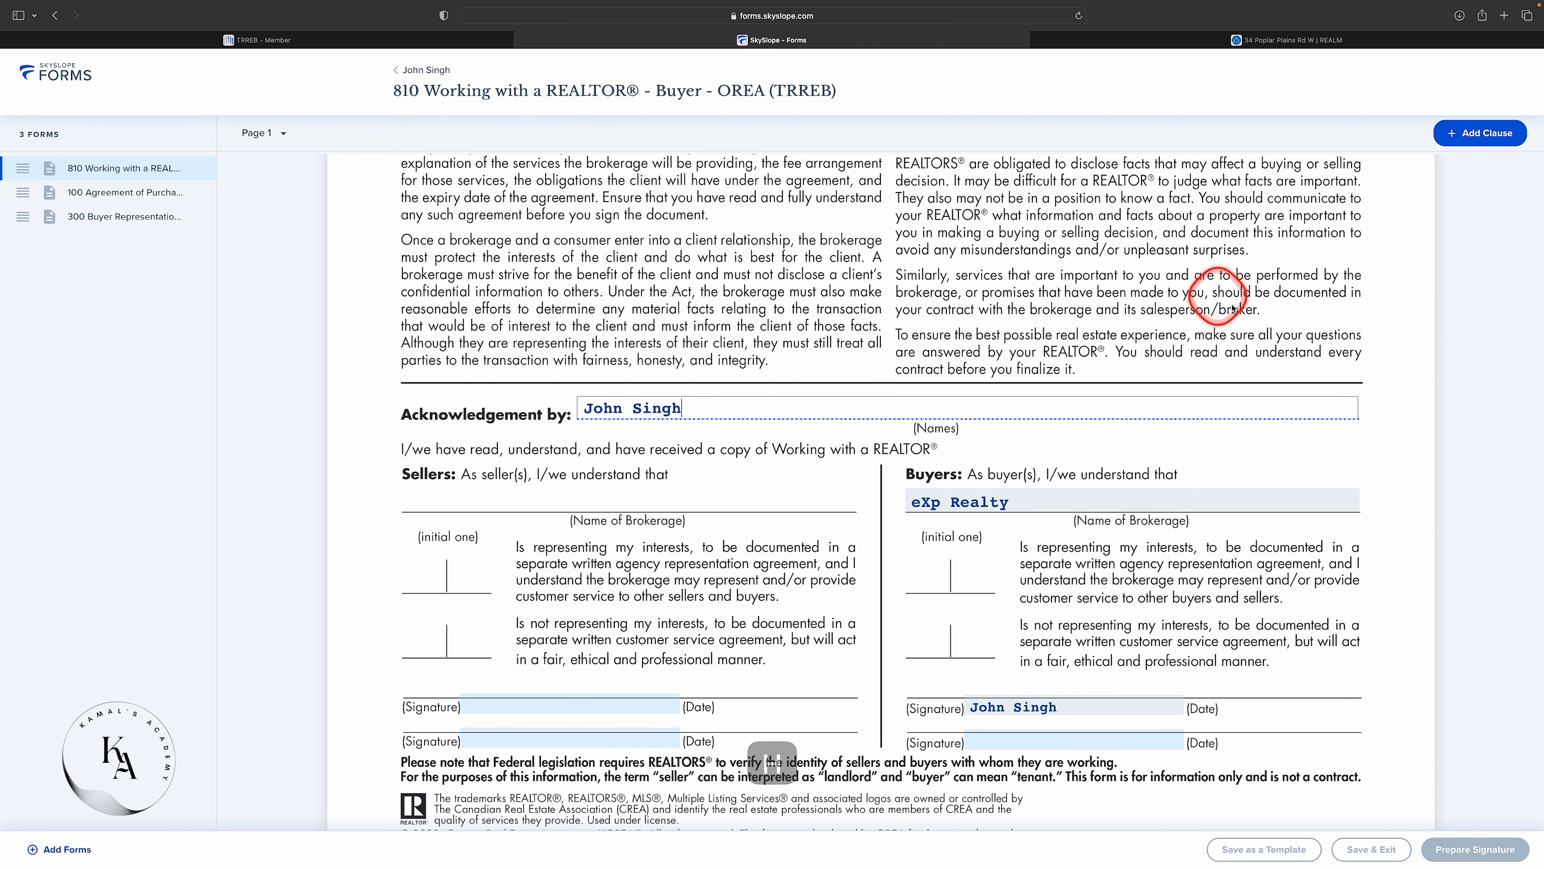
scroll(896, 359, down, 15)
scroll(896, 360, down, 3)
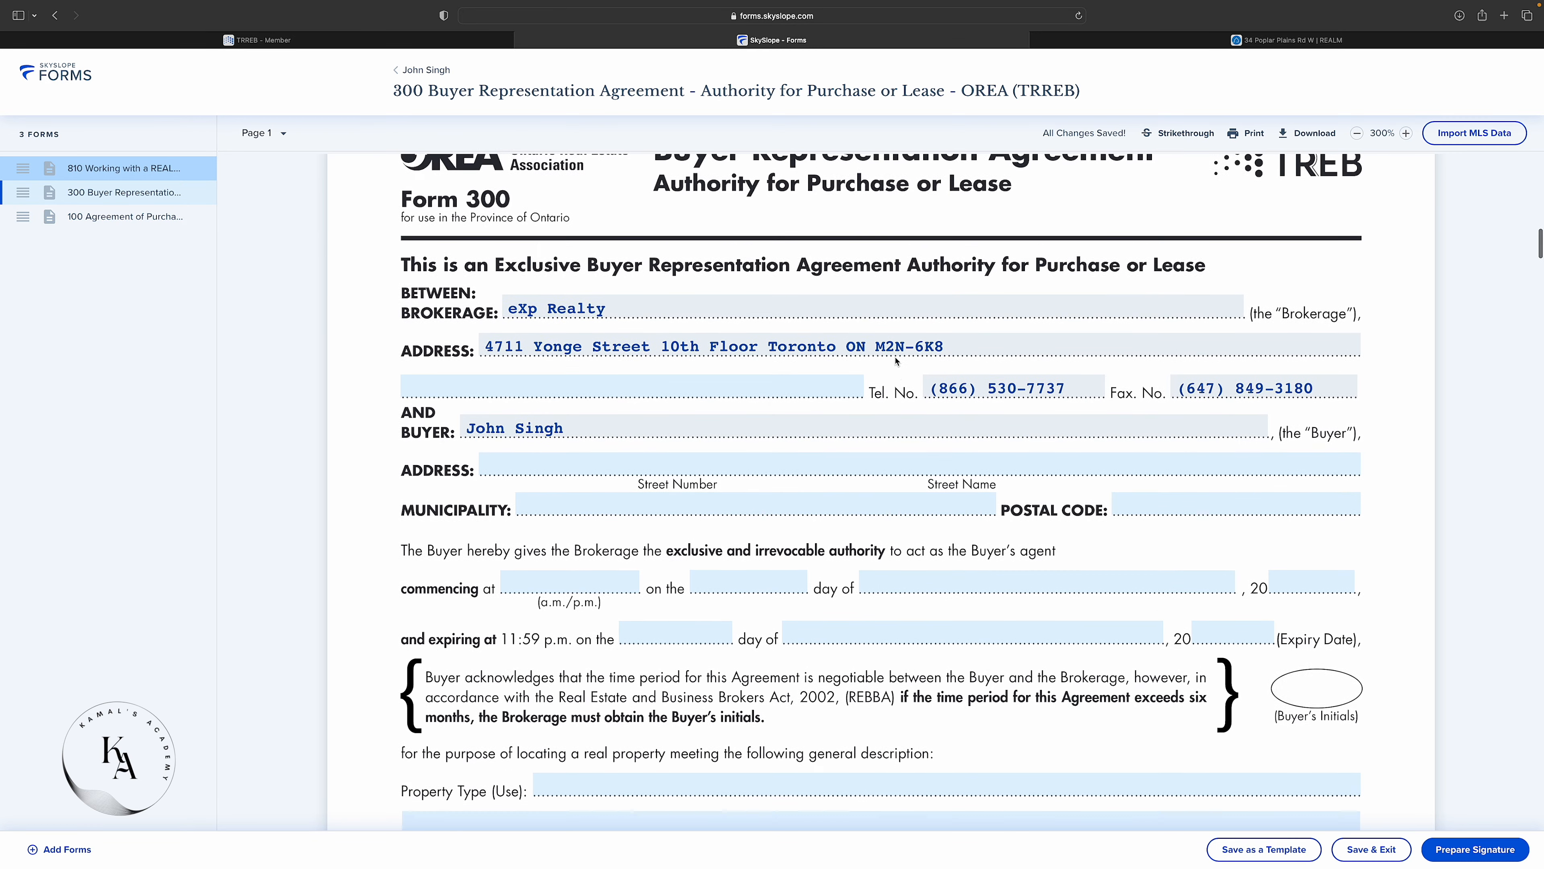
Check form 300's prefilled brokerage field, then review form 100's prefilled buyer, address and 56.61 by 85.92 ft lot.
click(105, 203)
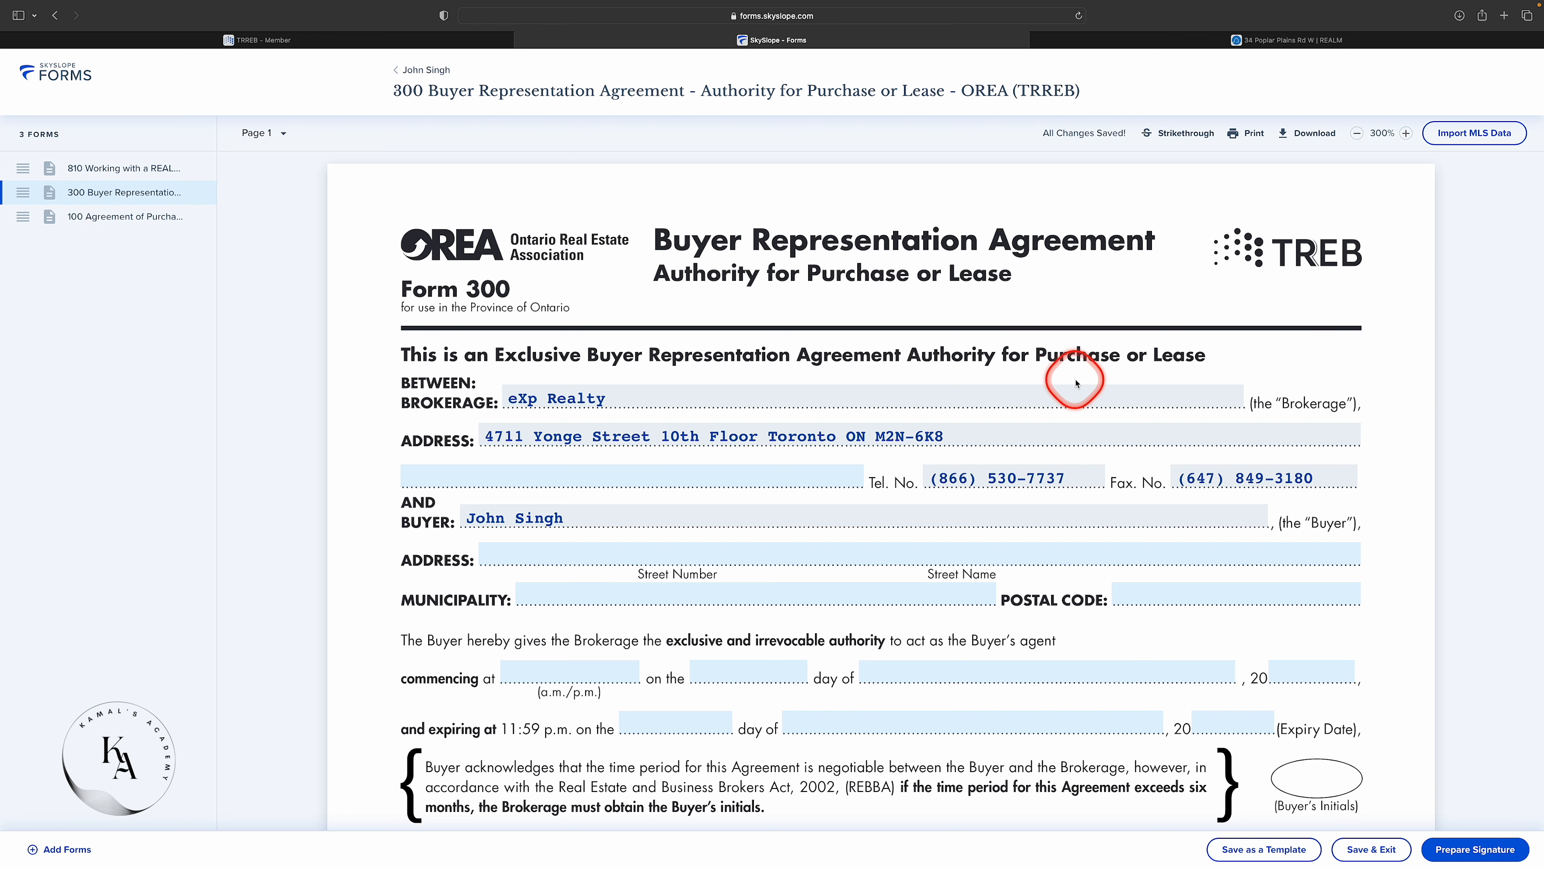
click(573, 404)
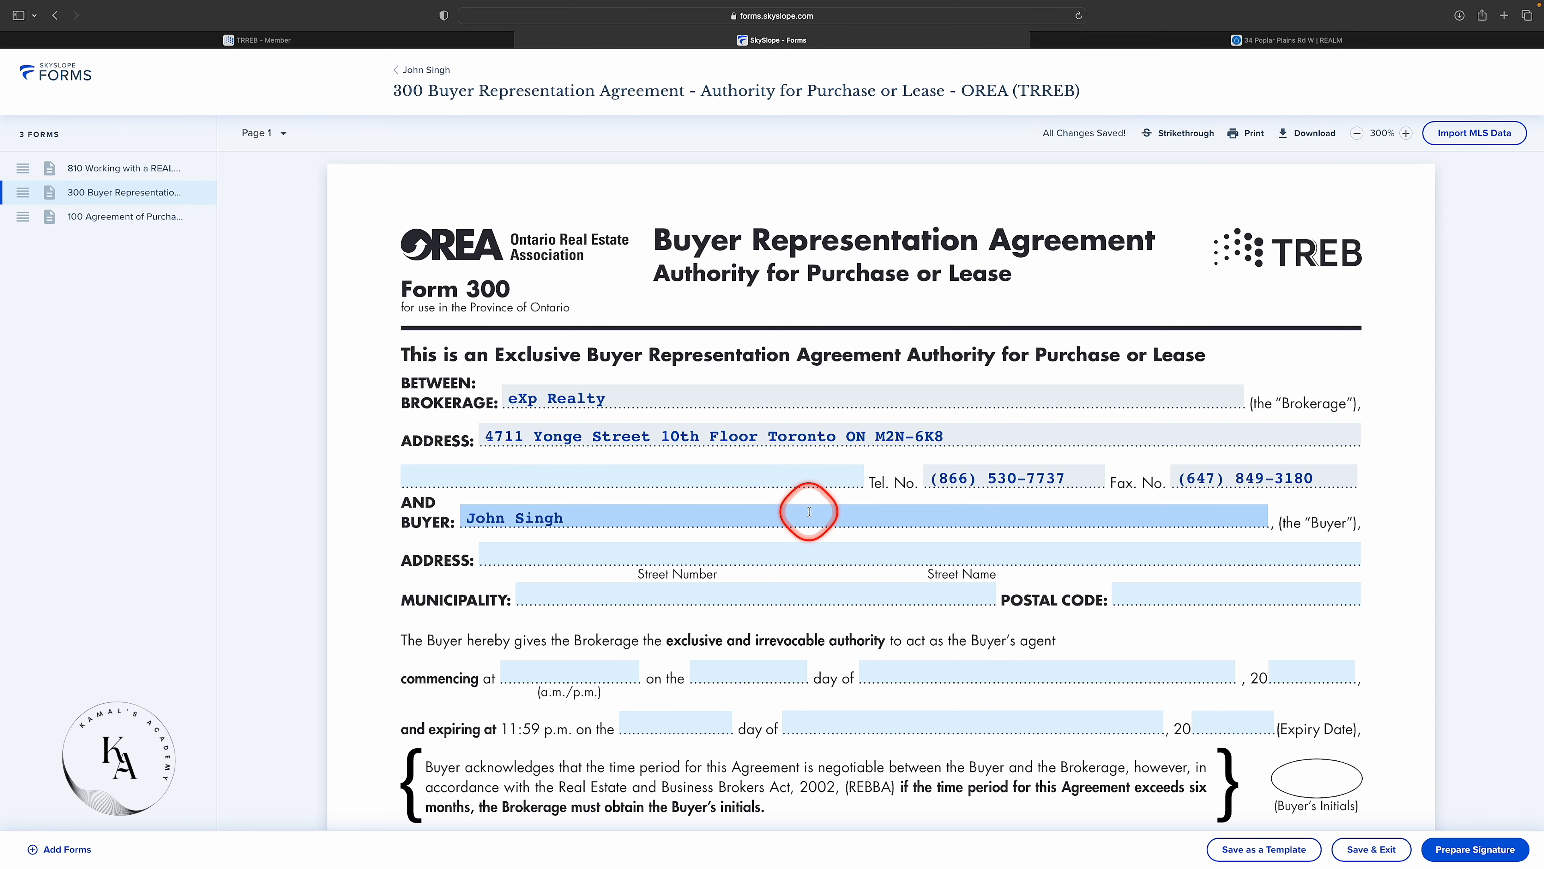
scroll(809, 512, down, 2)
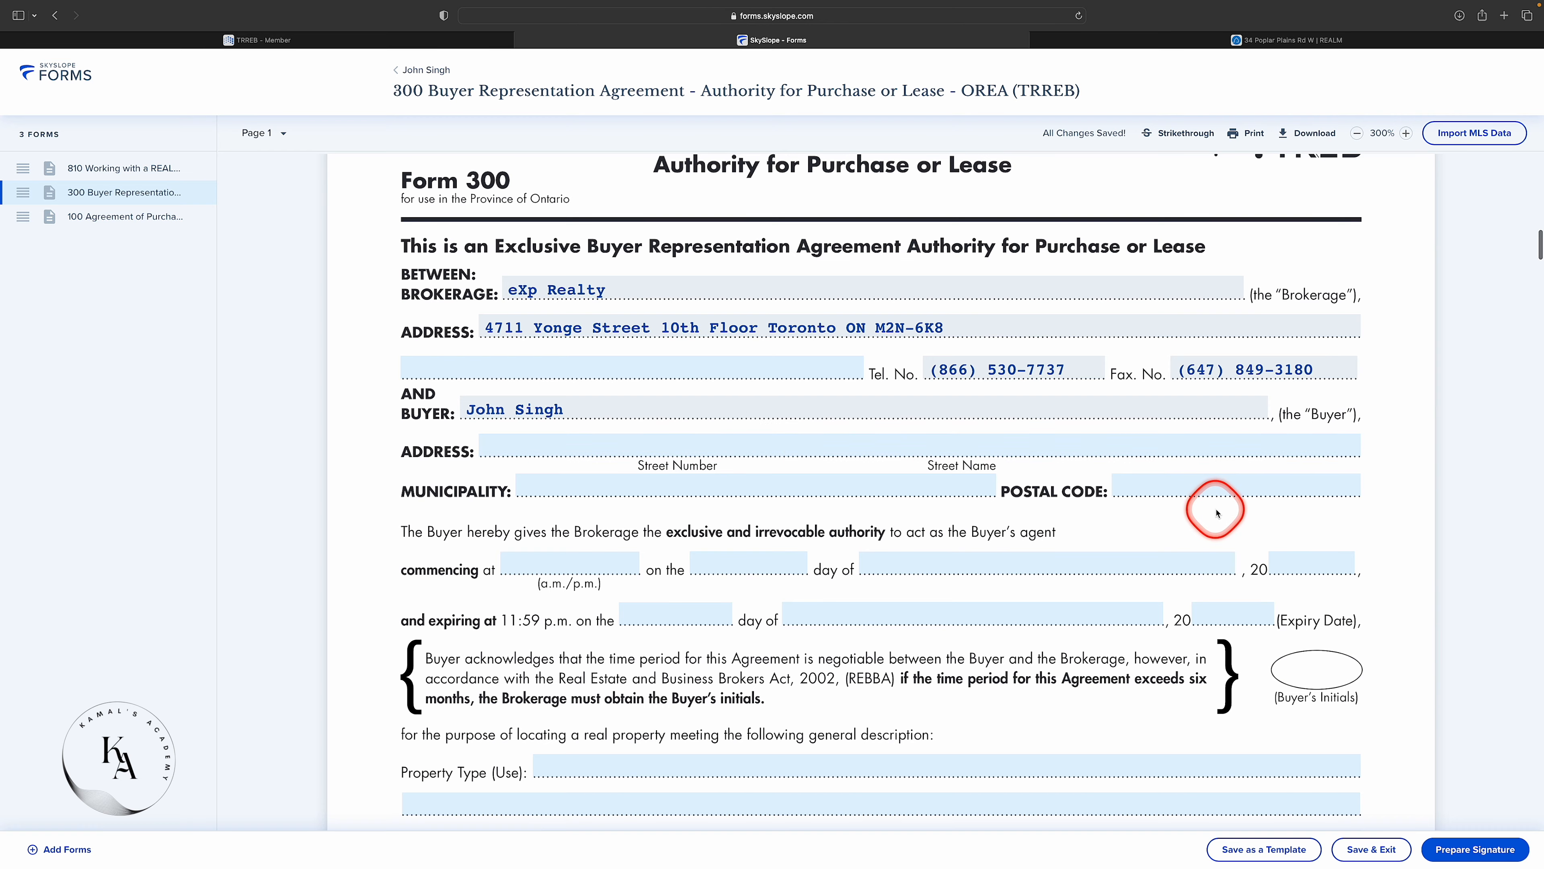
scroll(484, 426, down, 2)
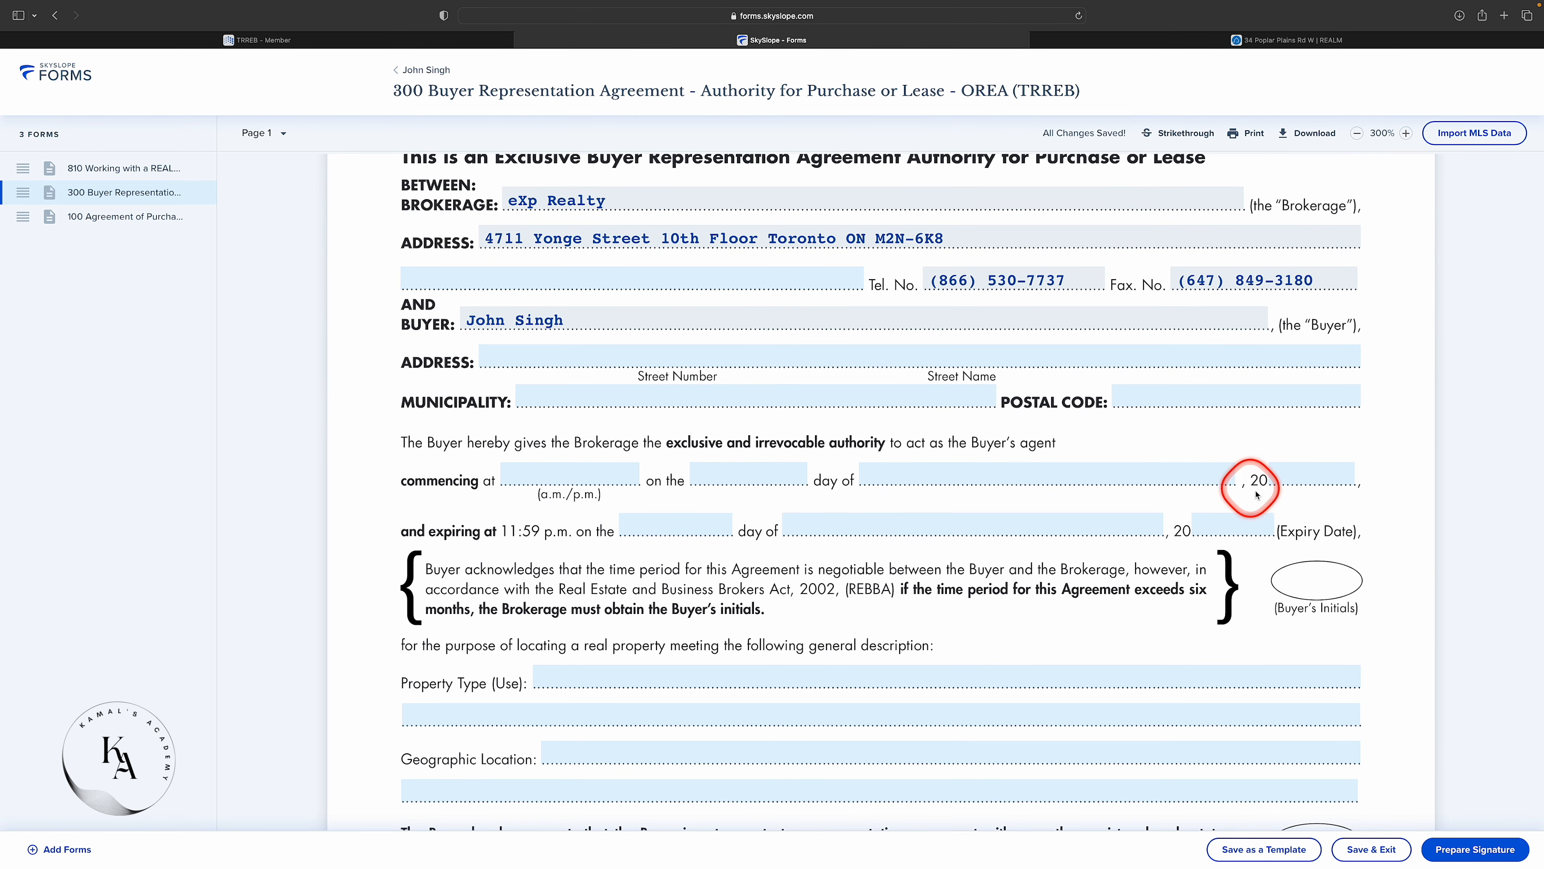
scroll(1149, 530, down, 2)
scroll(1155, 534, down, 20)
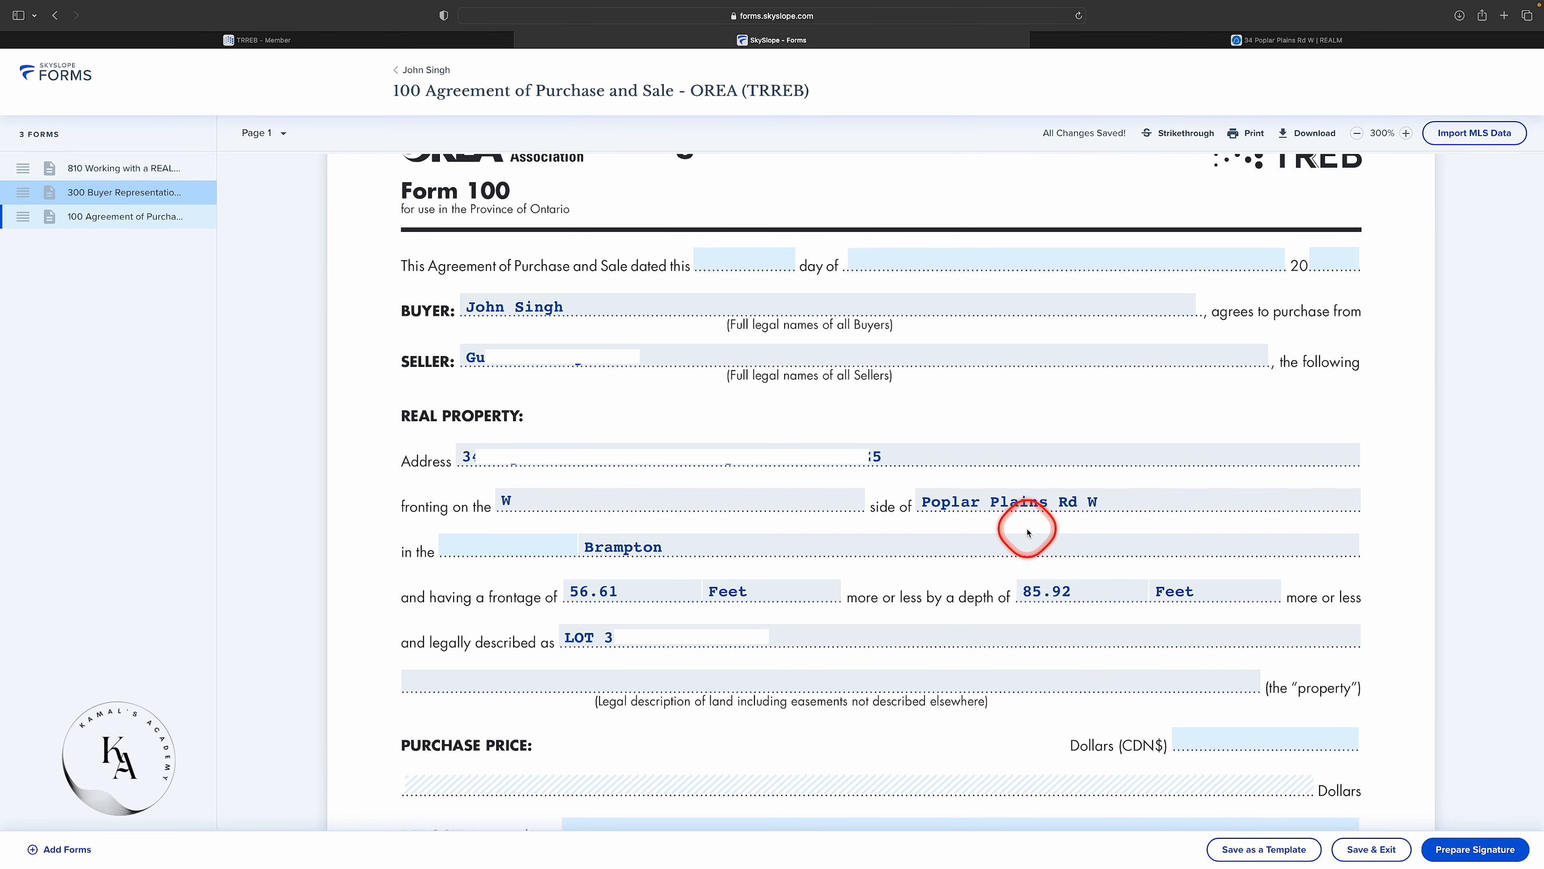
Review form 100, start Prepare Signature, and return to the top of form 810 Working with a REALTOR® - Buyer.
scroll(1028, 533, down, 20)
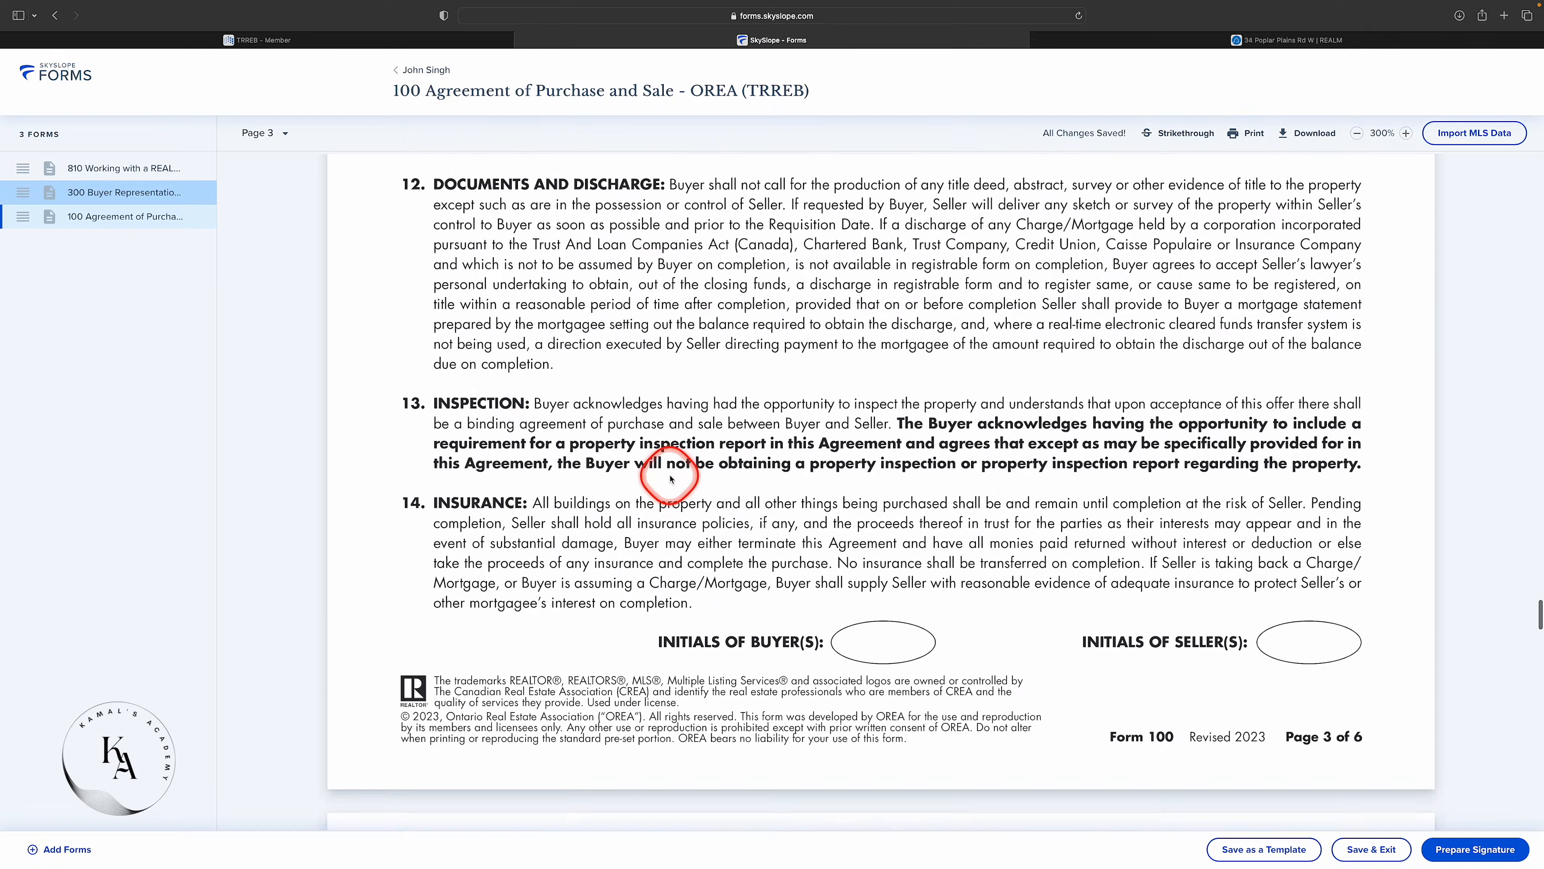
scroll(671, 479, up, 15)
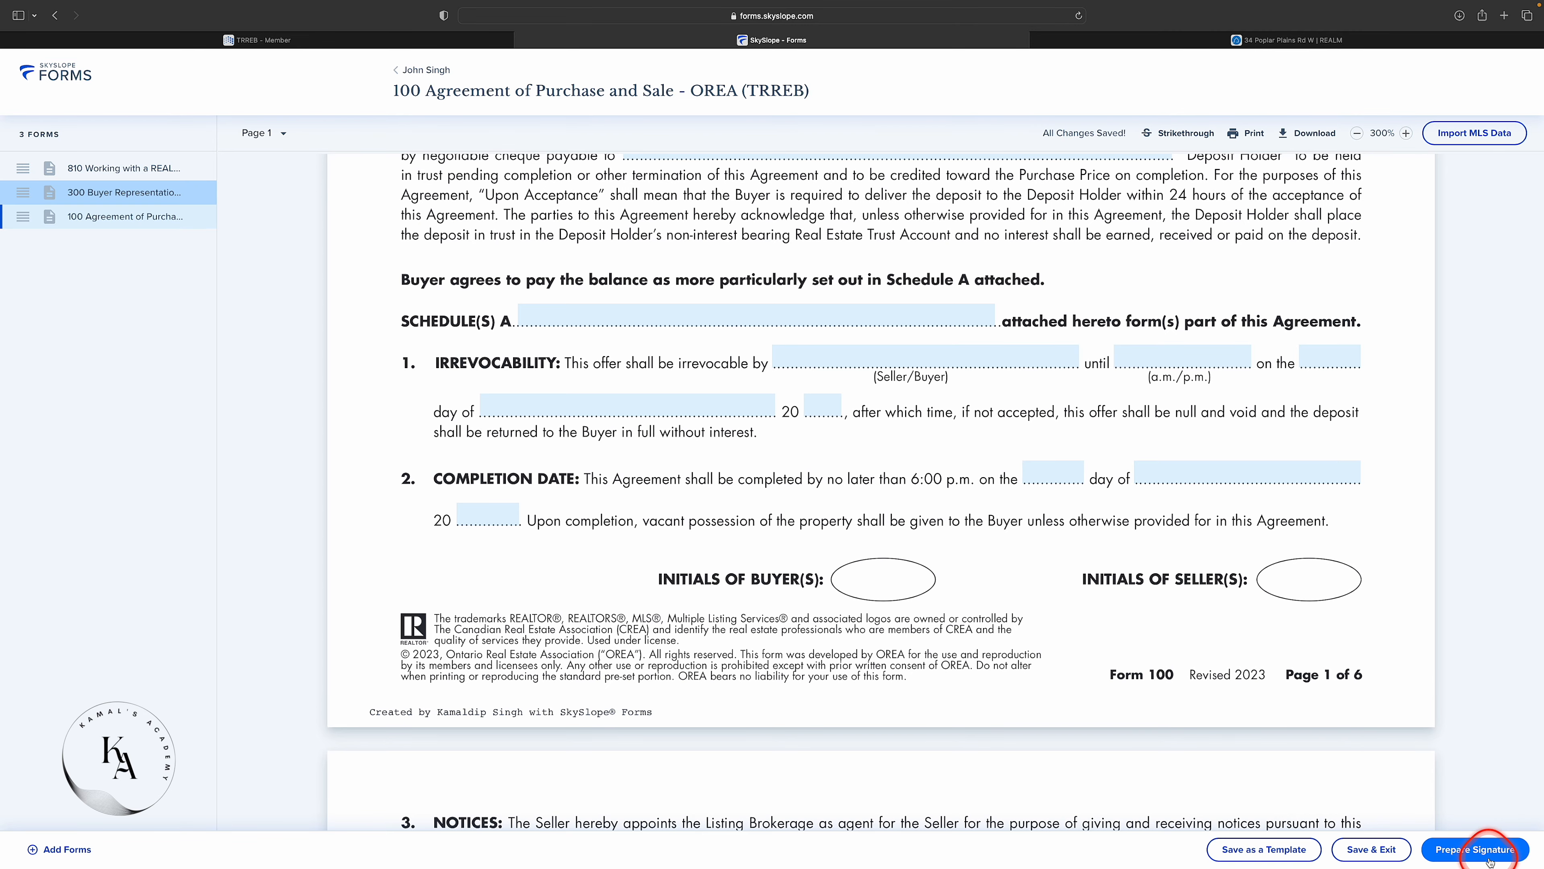
click(1475, 849)
scroll(813, 447, up, 6)
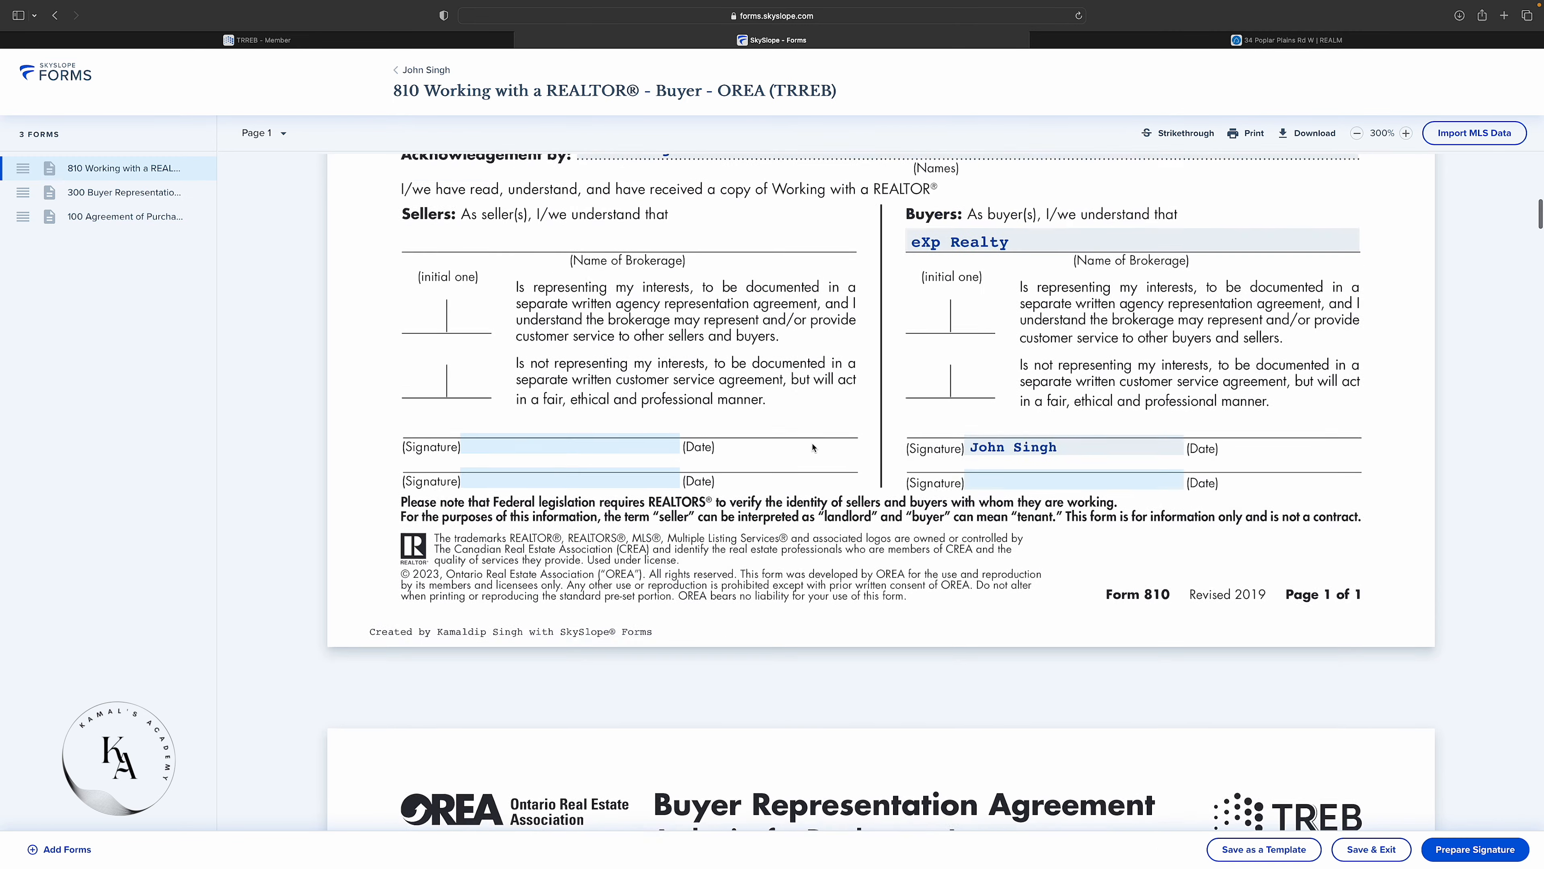
scroll(814, 447, up, 5)
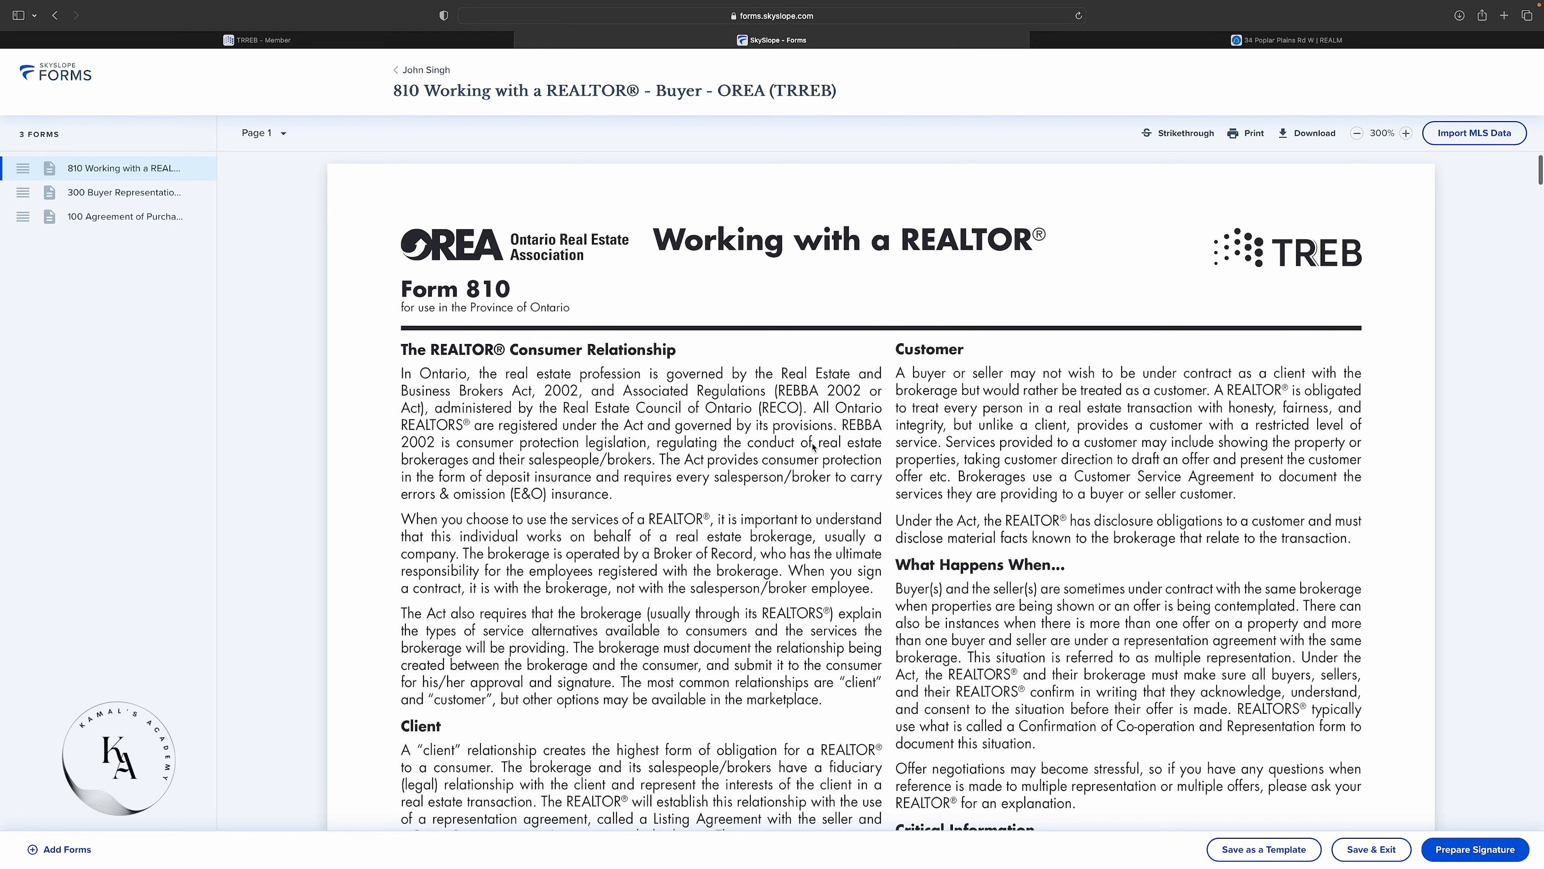